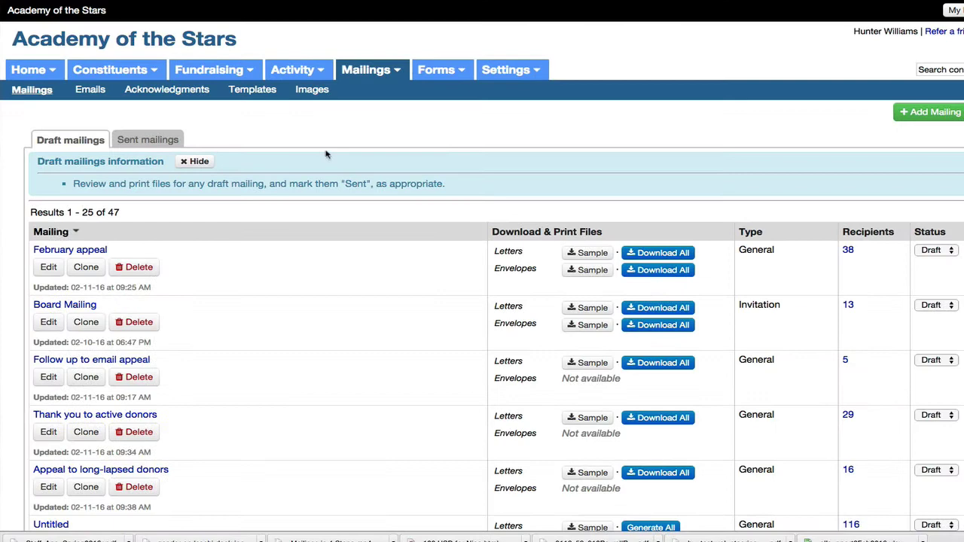
Step: Start a new Word letter template named 'End of year tax receipt - 2015 gifts'
{"action": "left_click", "coordinate": [255, 95]}
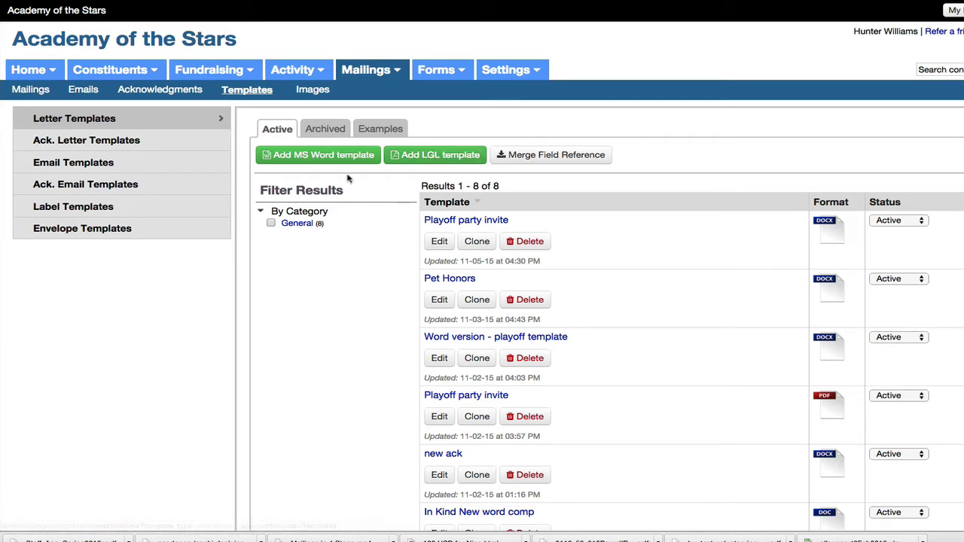
{"action": "left_click", "coordinate": [325, 155]}
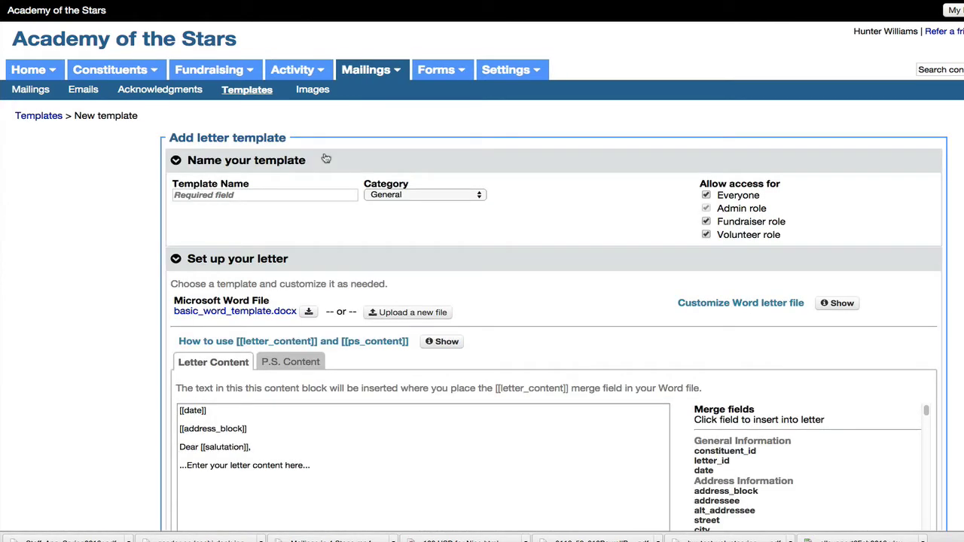
{"action": "left_click", "coordinate": [191, 199]}
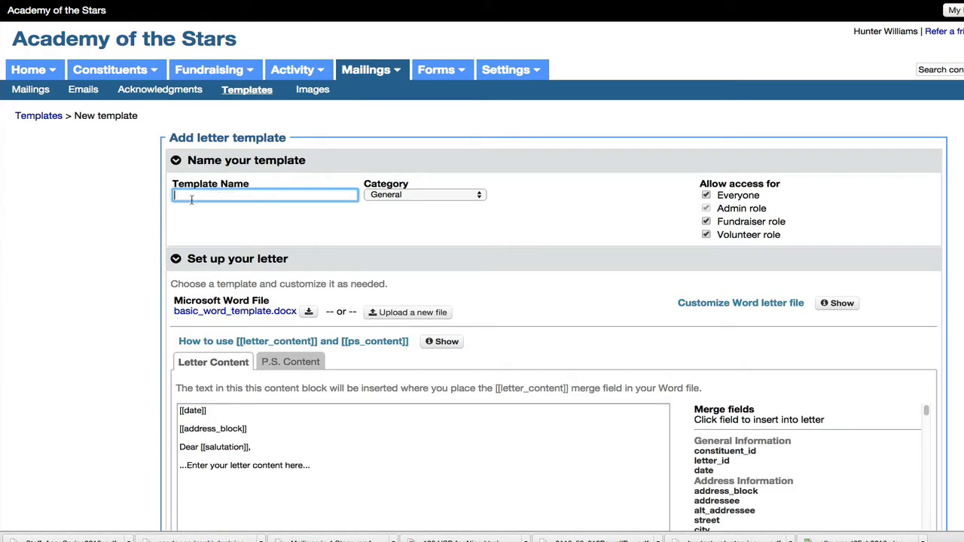
{"action": "type", "text": "End of year tax receipt - 2015 gifts"}
Step: Switch to the template's basic_word_template.docx letter open in Word
{"action": "scroll", "coordinate": [74, 228], "scroll_direction": "down", "scroll_amount": 2}
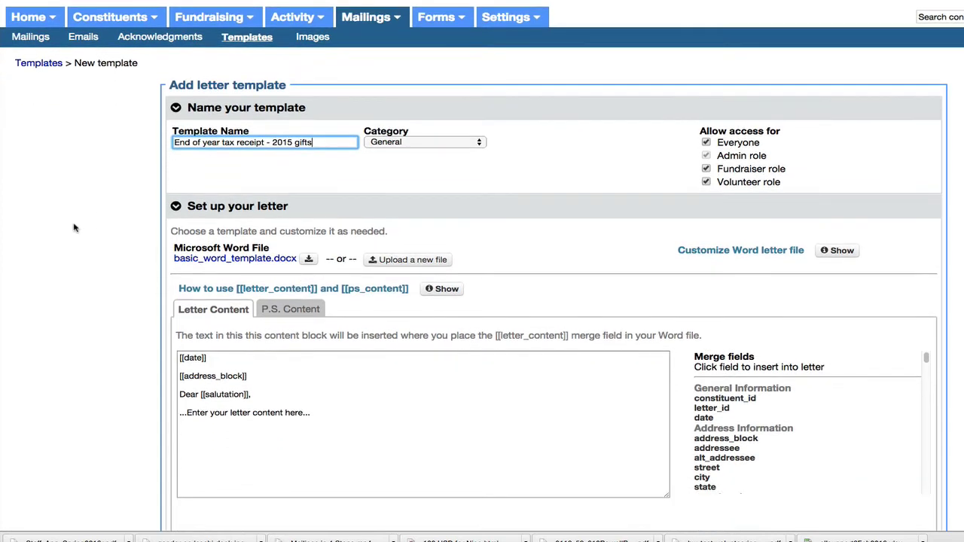
{"action": "scroll", "coordinate": [74, 228], "scroll_direction": "down", "scroll_amount": 2}
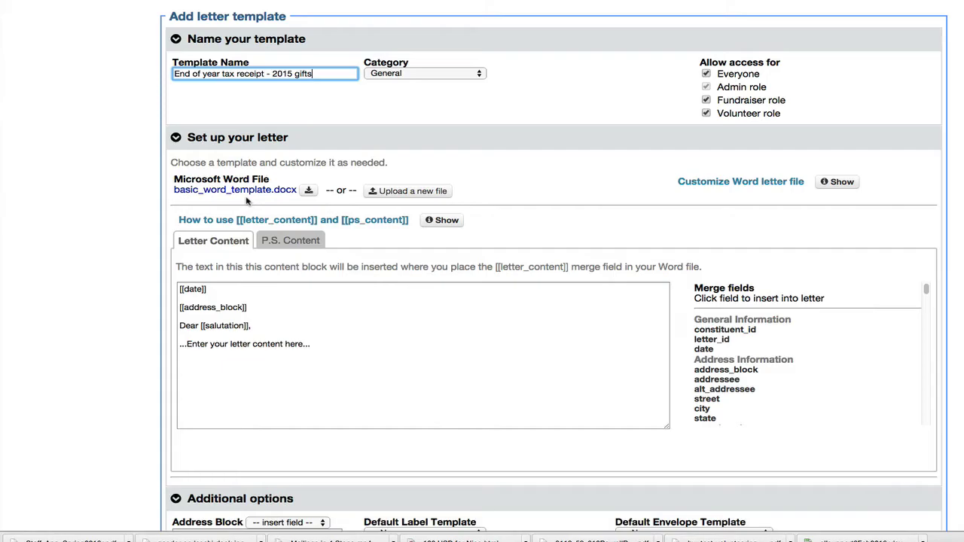
{"action": "key", "text": "super+Tab"}
{"action": "key", "text": "super+Tab"}
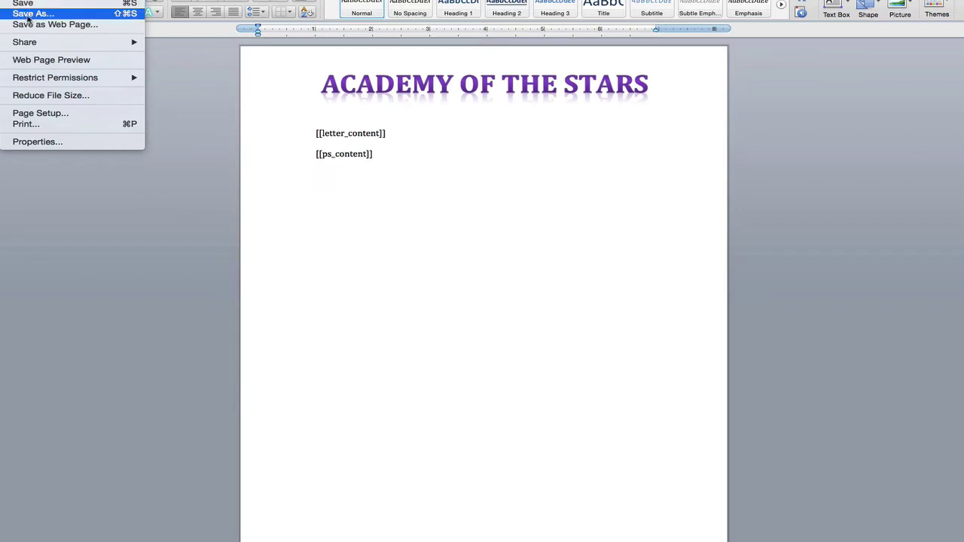
Step: Save the ACADEMY OF THE STARS letter as a .docx Word document on the Desktop
{"action": "left_click", "coordinate": [27, 14]}
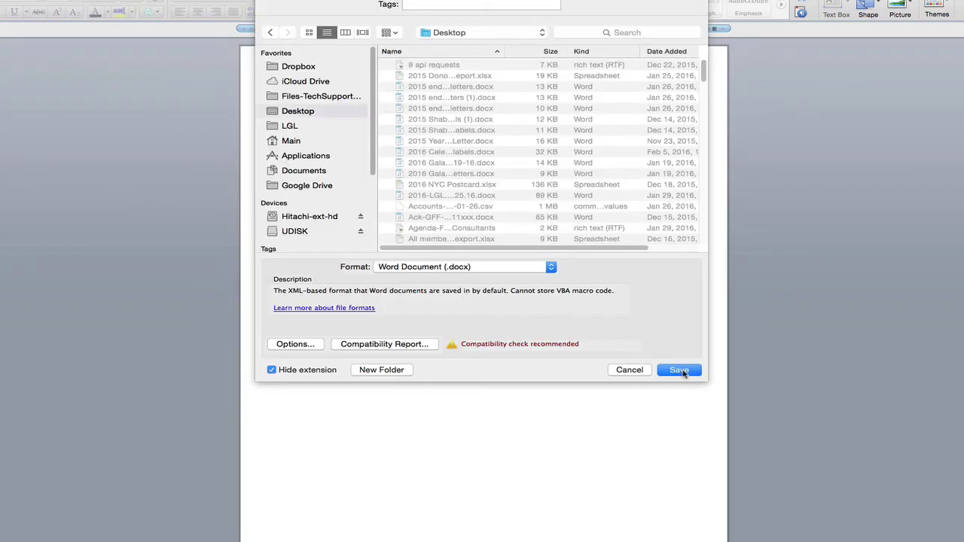
{"action": "left_click", "coordinate": [683, 370]}
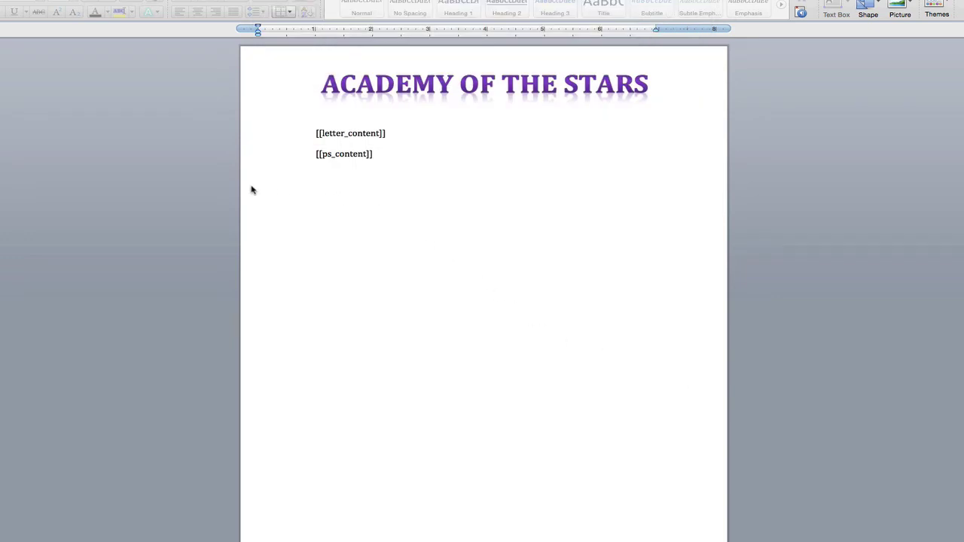
{"action": "left_click", "coordinate": [250, 190]}
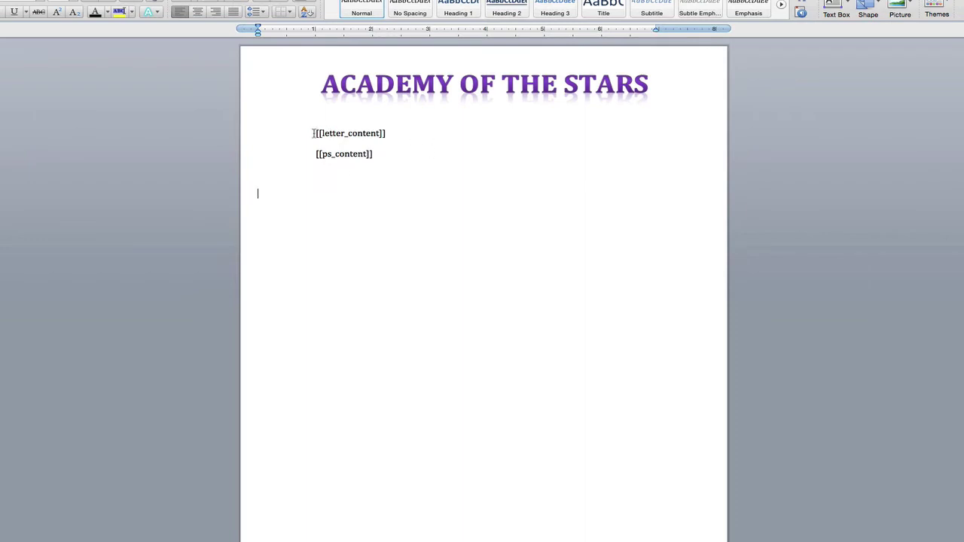
Step: Point out the [[letter_content]] merge field, then return to the template page
{"action": "left_click_drag", "start_coordinate": [313, 134], "coordinate": [391, 133]}
{"action": "left_click", "coordinate": [377, 168]}
{"action": "key", "text": "super+Tab"}
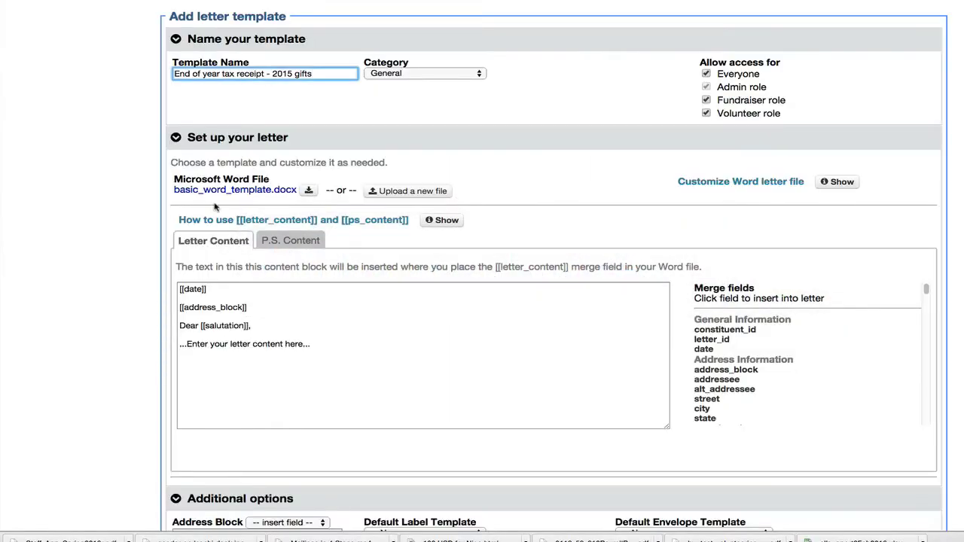
Step: Upload letter-template.docx from the Desktop as the template's replacement Word file
{"action": "scroll", "coordinate": [75, 174], "scroll_direction": "up", "scroll_amount": 1}
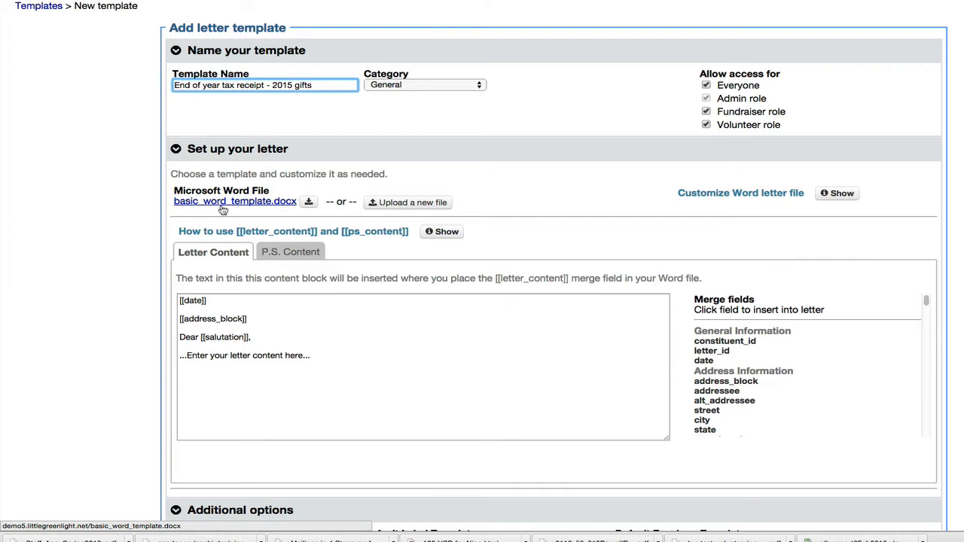
{"action": "left_click", "coordinate": [413, 203]}
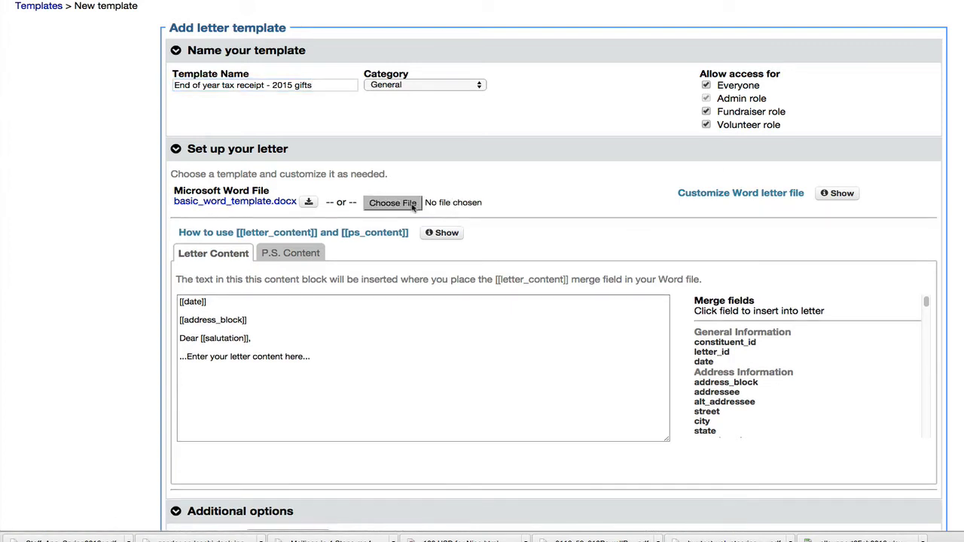
{"action": "left_click", "coordinate": [400, 206]}
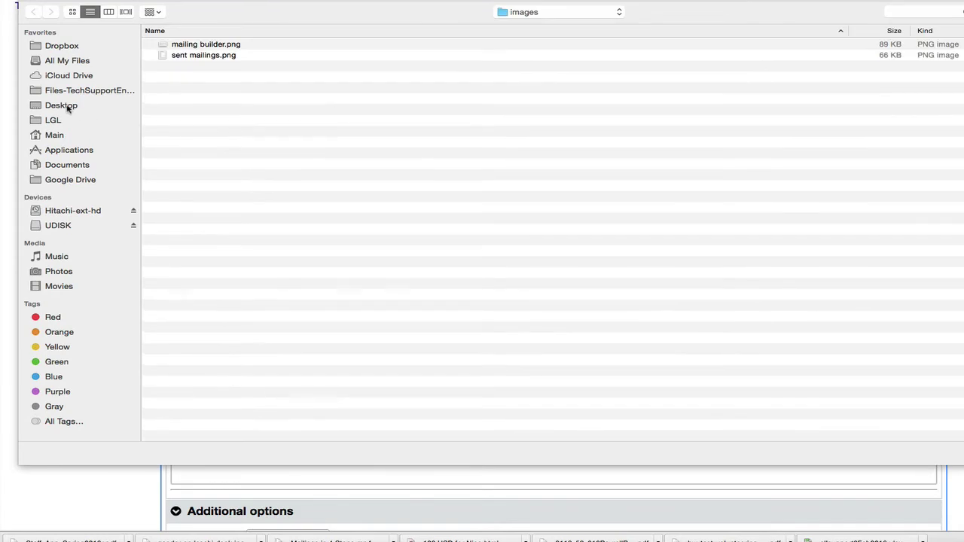
{"action": "left_click", "coordinate": [67, 108]}
{"action": "left_click", "coordinate": [201, 45]}
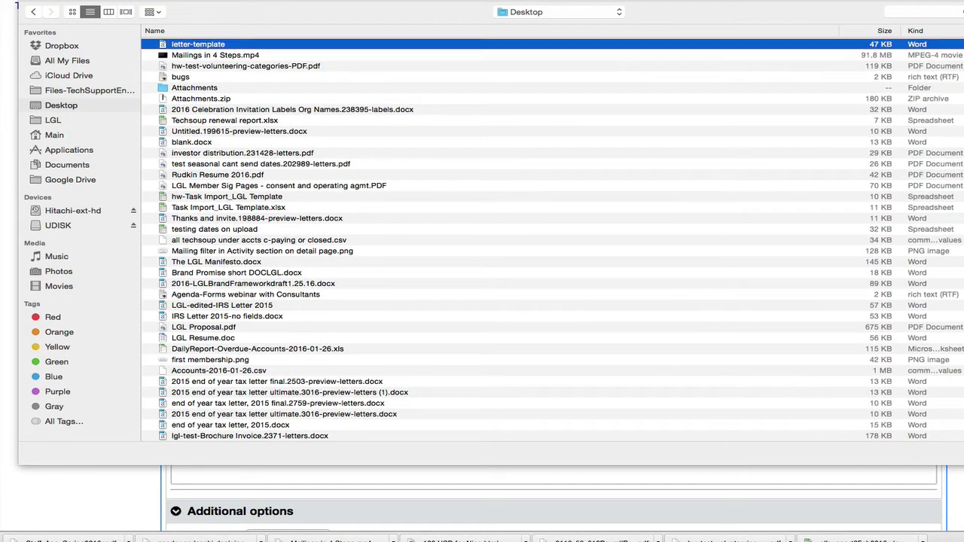
{"action": "key", "text": "Return"}
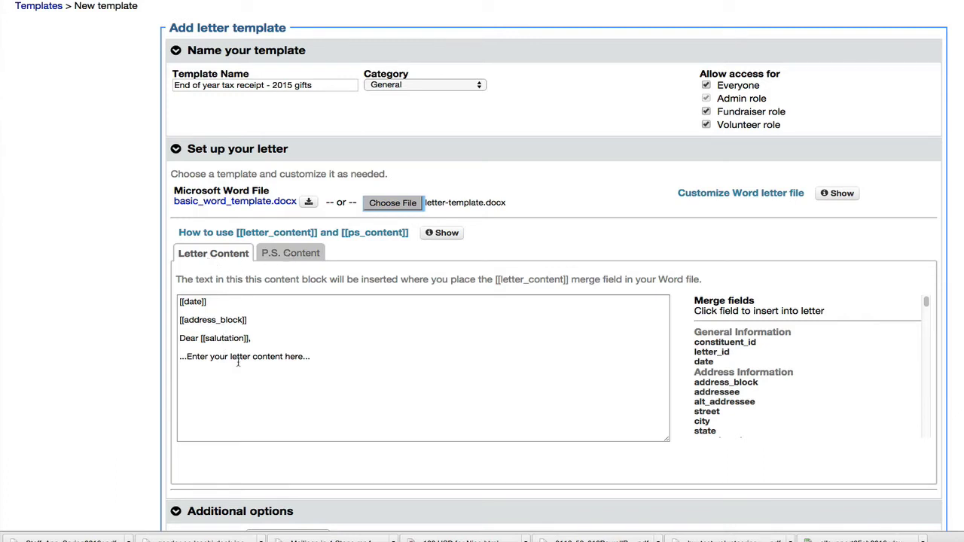
Step: Replace the placeholder with 'You gave a tax deductible amount in 2015 of' plus the gifts.2016.deductible_total field
{"action": "left_click_drag", "start_coordinate": [317, 356], "coordinate": [131, 352]}
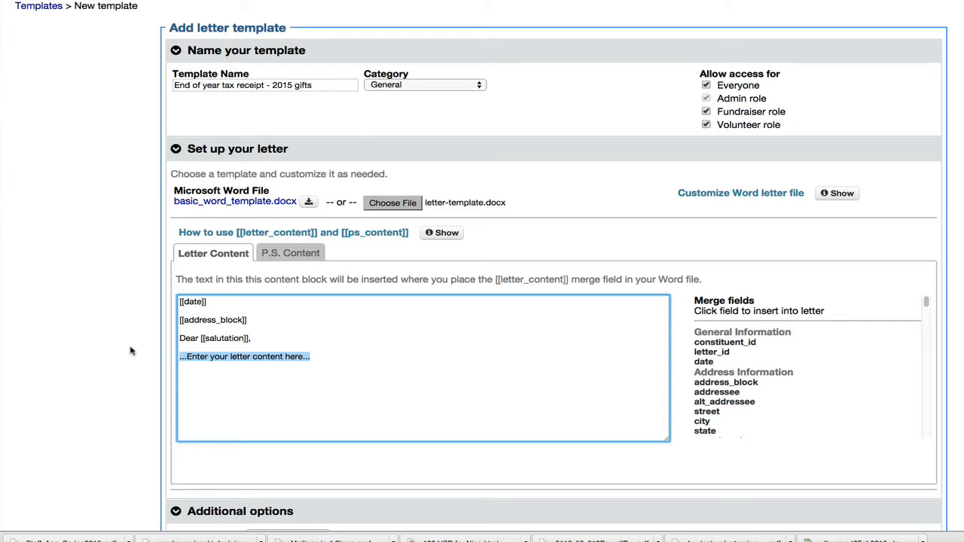
{"action": "type", "text": "You gave a tax deductible amount in 2015 of"}
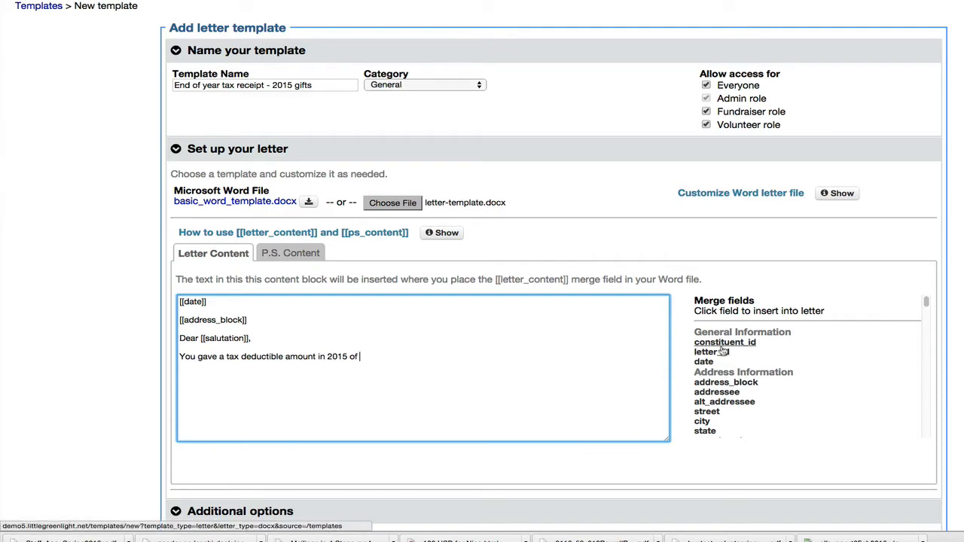
{"action": "scroll", "coordinate": [724, 351], "scroll_direction": "down", "scroll_amount": 1}
{"action": "scroll", "coordinate": [724, 351], "scroll_direction": "down", "scroll_amount": 10}
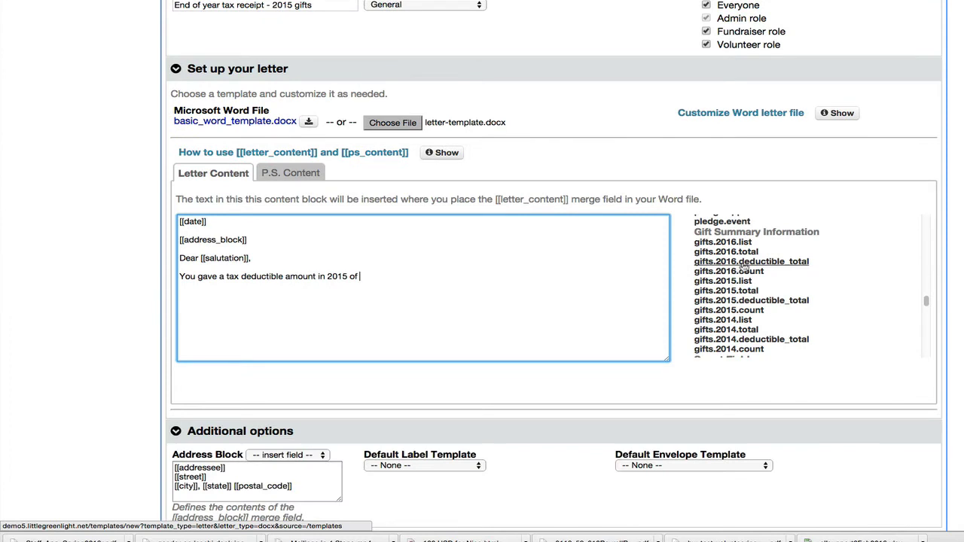
{"action": "left_click", "coordinate": [773, 267]}
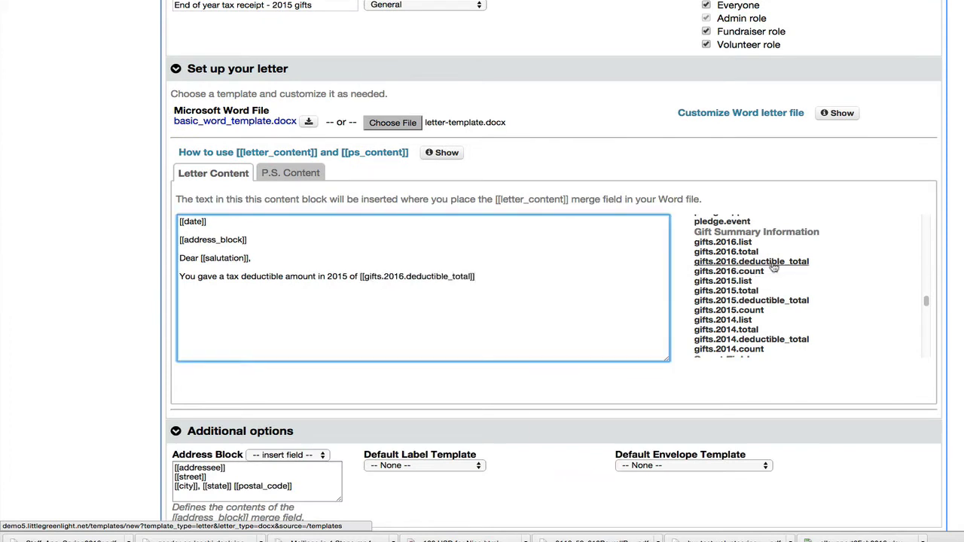
Step: Add a line 'Here's an itemized list' with the gifts.2016.list field, then save the template
{"action": "type", "text": "."}
{"action": "key", "text": "Return"}
{"action": "type", "text": "Here's an itemized list:"}
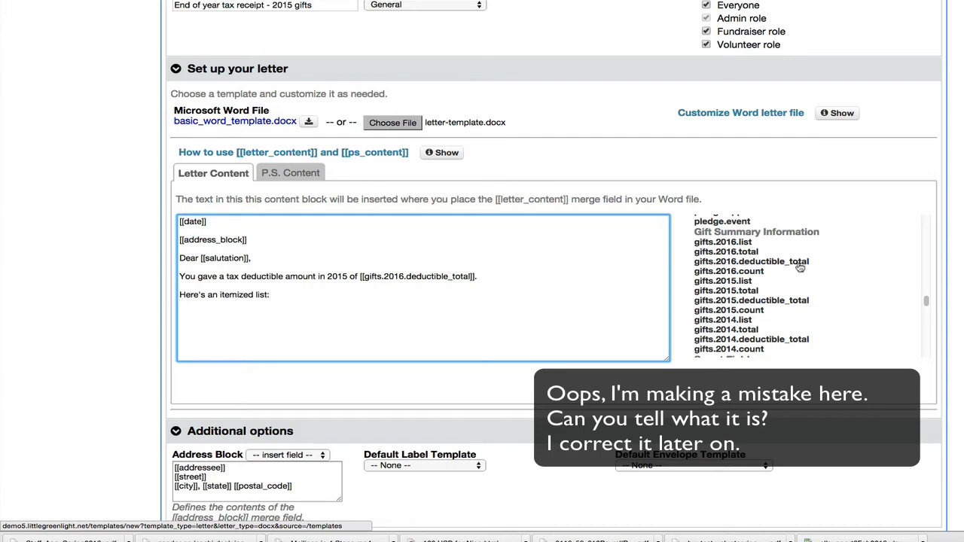
{"action": "left_click", "coordinate": [734, 247]}
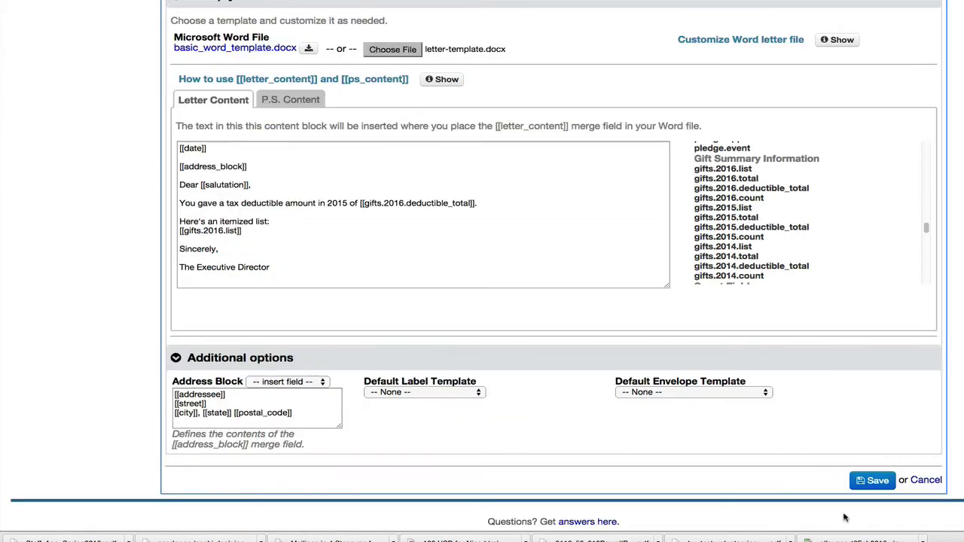
{"action": "left_click", "coordinate": [876, 482]}
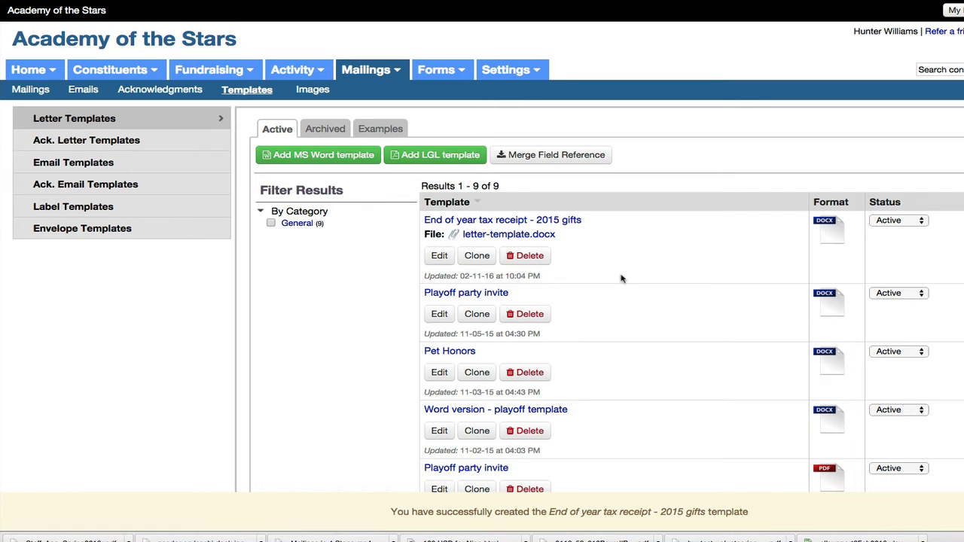
Step: Show all constituents and highlight the Create letter template and Search for mailing recipients checklist steps
{"action": "left_click", "coordinate": [112, 71]}
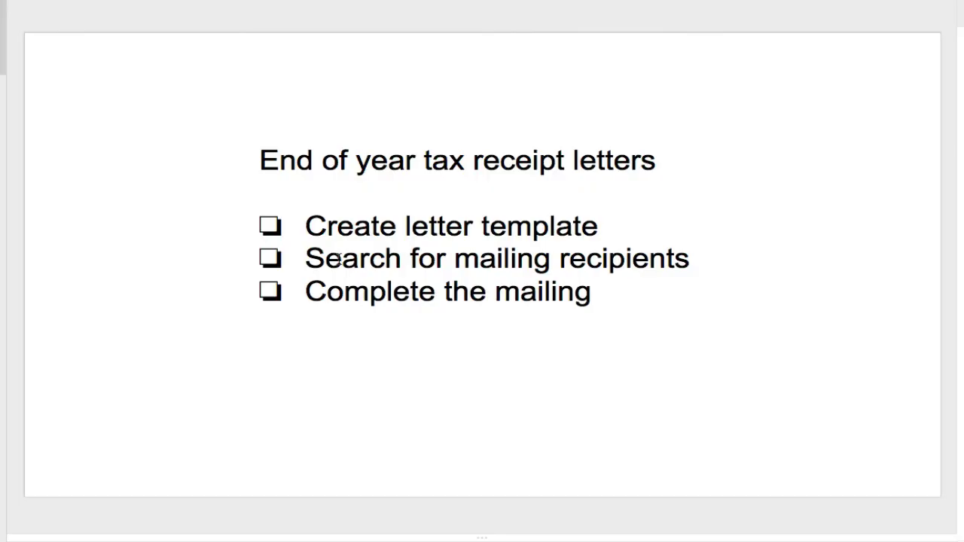
{"action": "left_click_drag", "start_coordinate": [306, 257], "coordinate": [664, 261]}
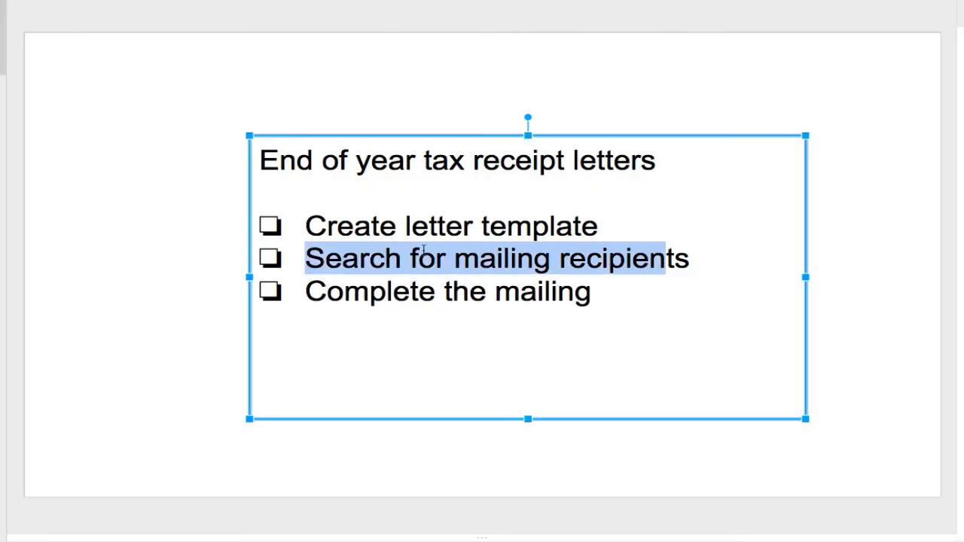
{"action": "left_click_drag", "start_coordinate": [306, 226], "coordinate": [586, 230]}
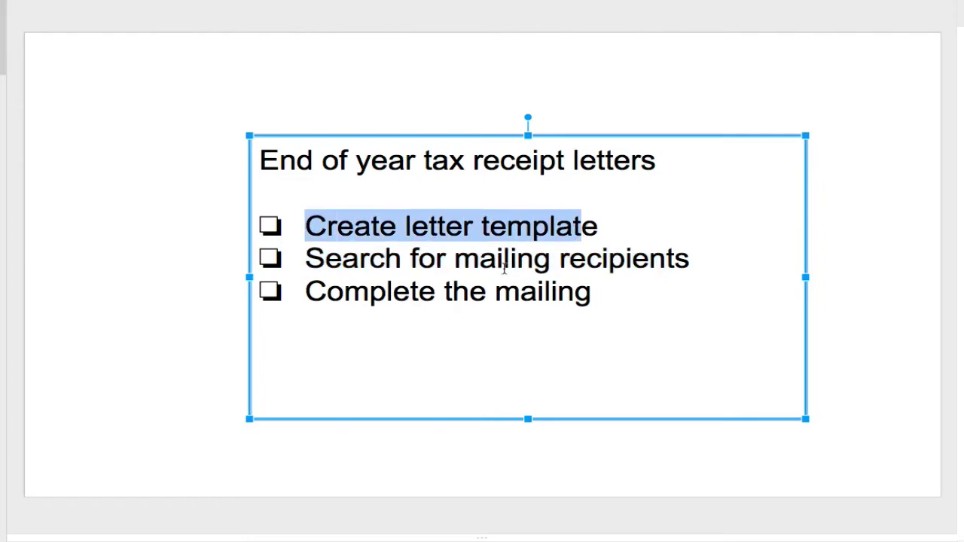
{"action": "left_click", "coordinate": [482, 262]}
{"action": "left_click", "coordinate": [99, 352]}
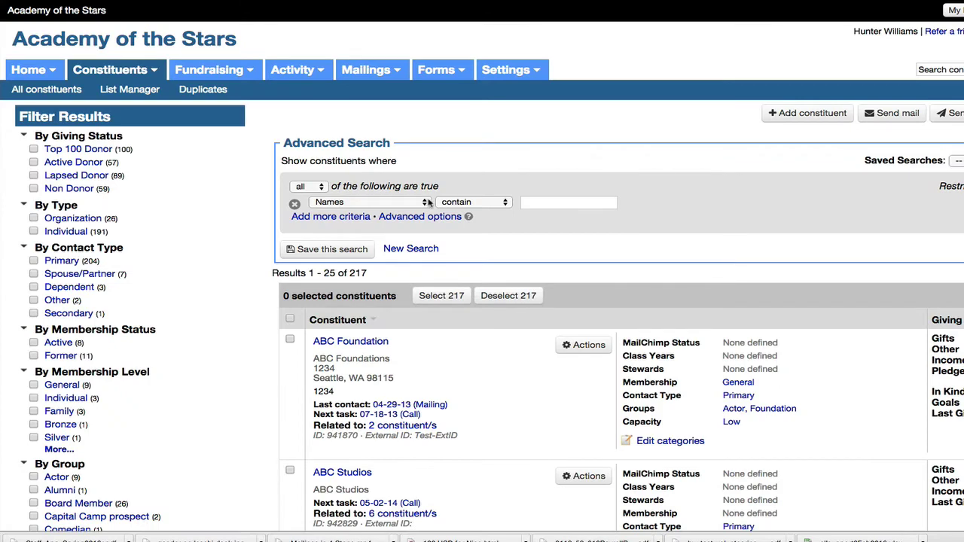
Step: Add a Gift dates search criterion with the range set to last year
{"action": "left_click", "coordinate": [425, 203]}
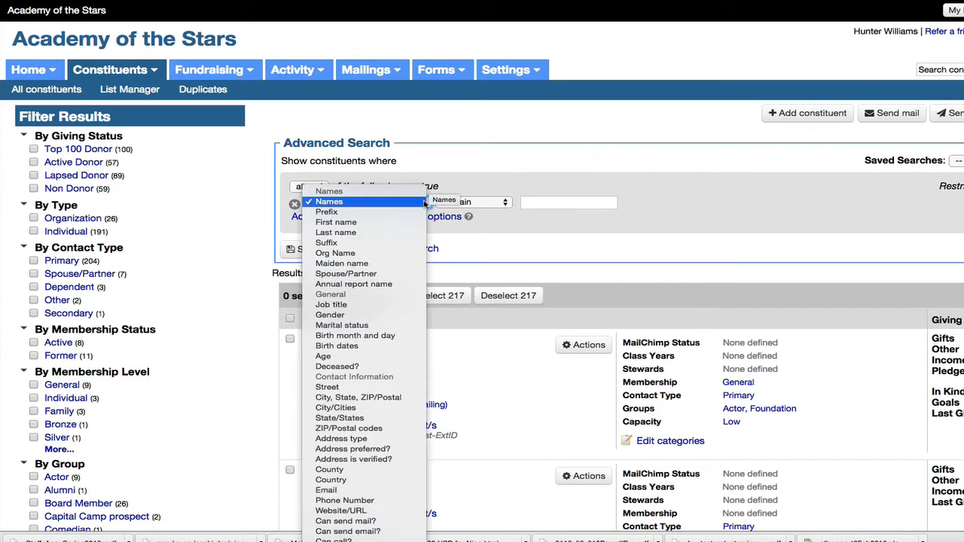
{"action": "scroll", "coordinate": [425, 204], "scroll_direction": "down", "scroll_amount": 10}
{"action": "key", "text": "Return"}
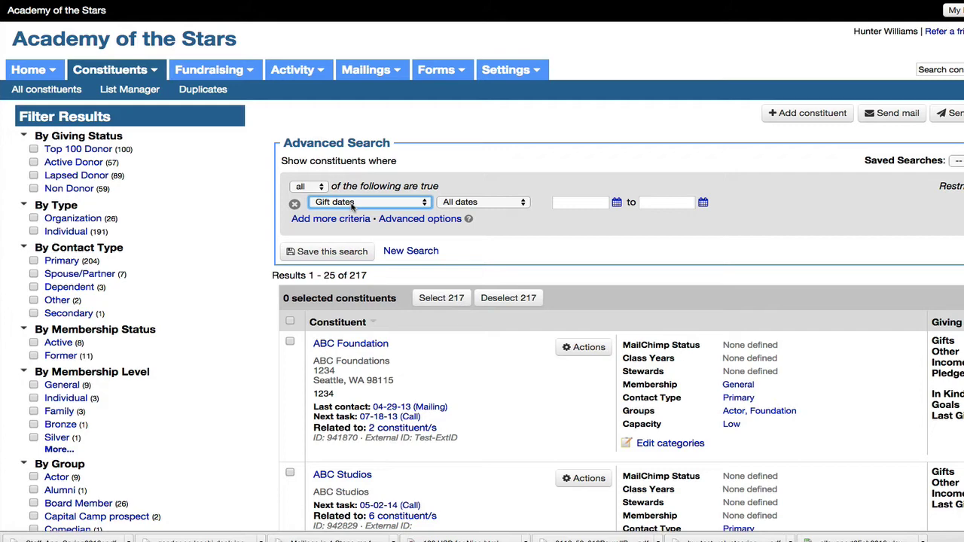
{"action": "left_click", "coordinate": [472, 204]}
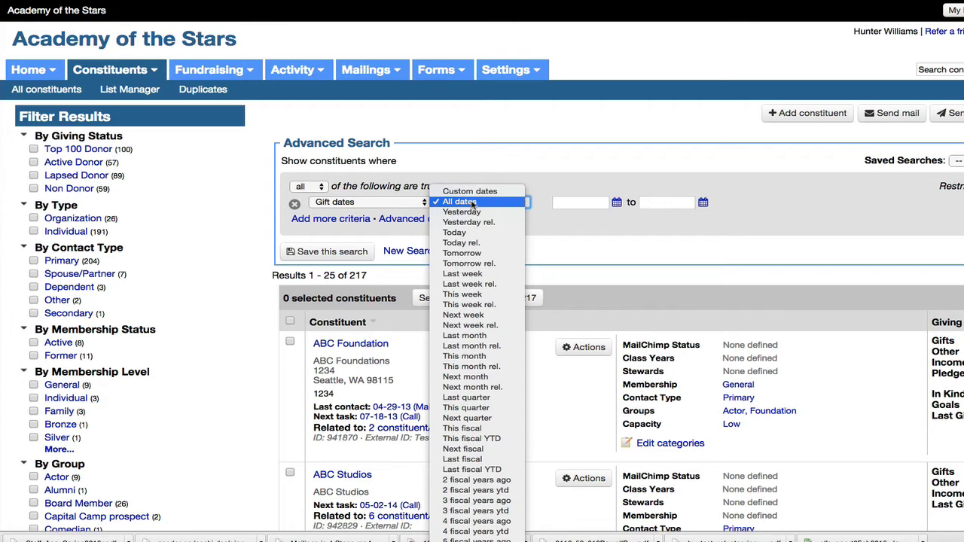
{"action": "type", "text": "last f"}
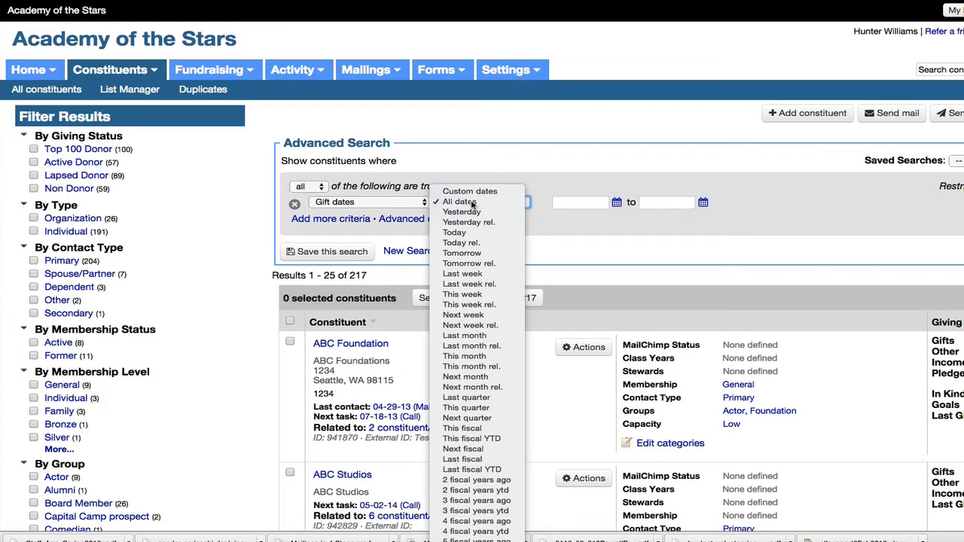
{"action": "left_click", "coordinate": [471, 204]}
{"action": "type", "text": "last year"}
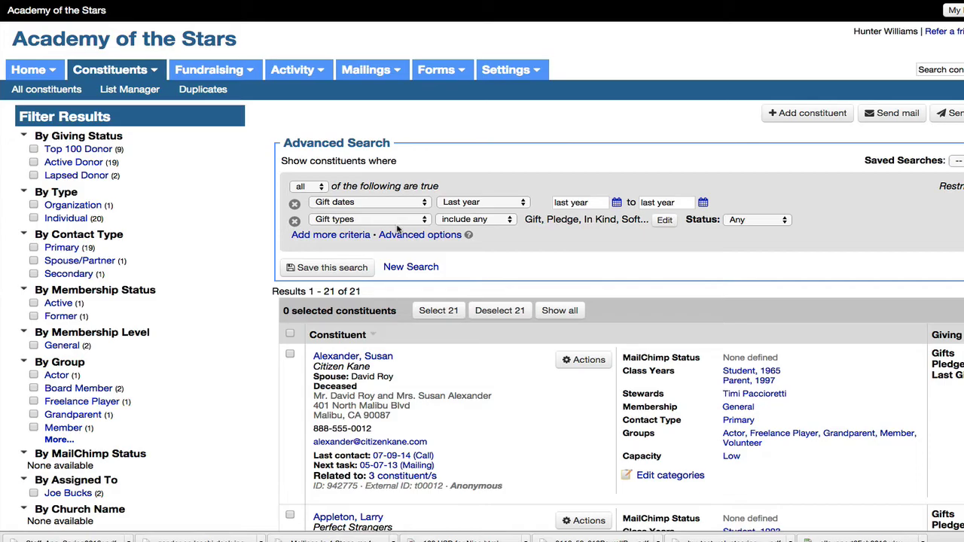
Step: Uncheck Pledge, Soft Credit, Matching and In Kind so only plain gifts are searched
{"action": "left_click", "coordinate": [668, 222]}
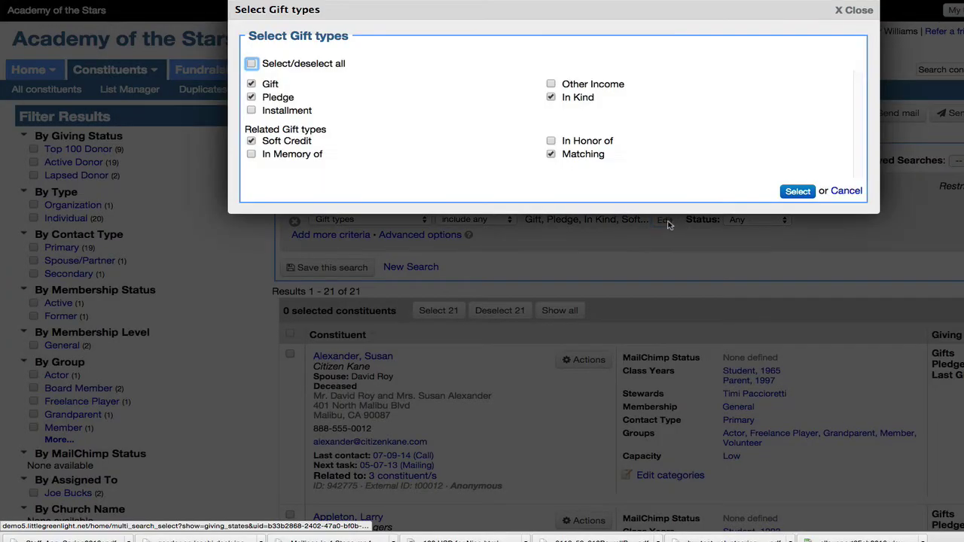
{"action": "left_click", "coordinate": [251, 97]}
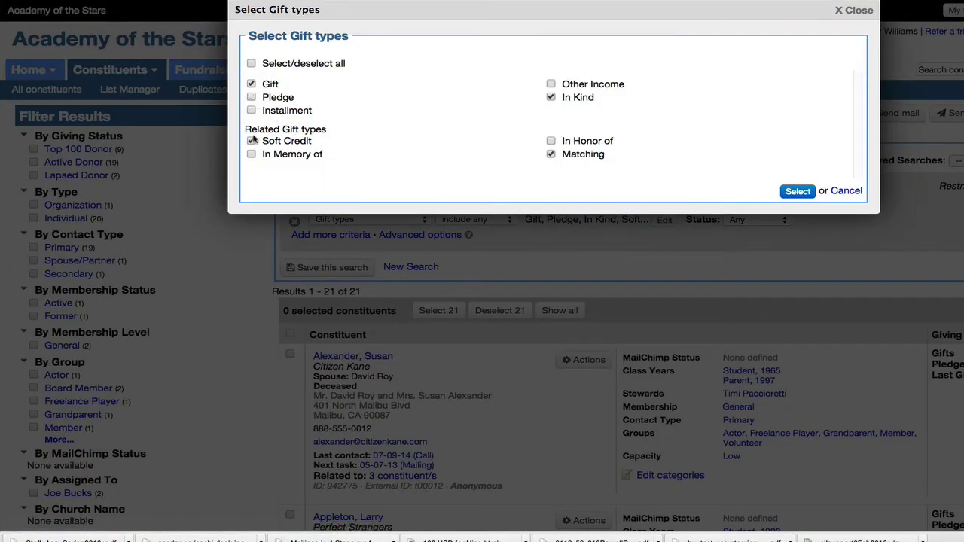
{"action": "left_click", "coordinate": [251, 141]}
{"action": "left_click", "coordinate": [550, 154]}
{"action": "left_click", "coordinate": [550, 97]}
{"action": "left_click", "coordinate": [797, 191]}
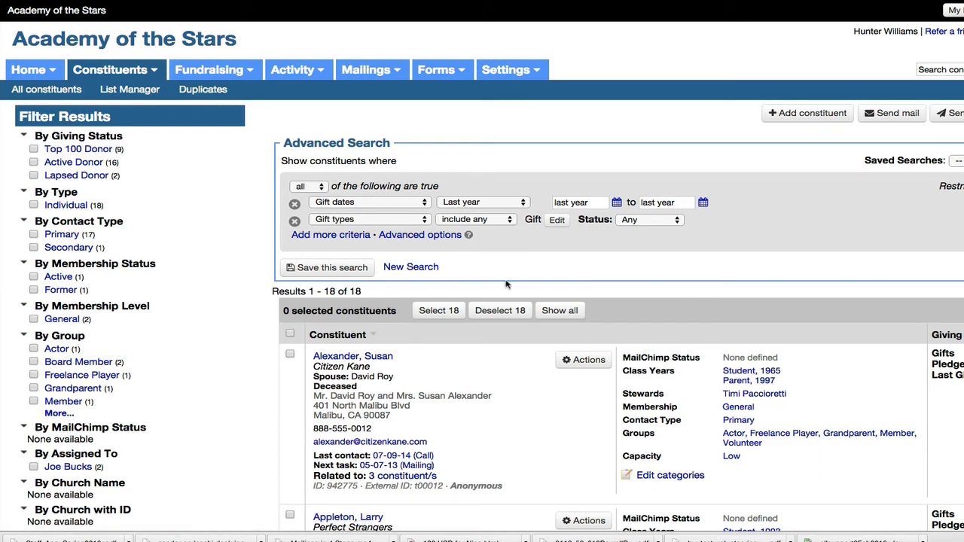
Step: Add a 'Can send mail?' criterion and rerun the search
{"action": "left_click", "coordinate": [339, 236]}
{"action": "left_click", "coordinate": [367, 235]}
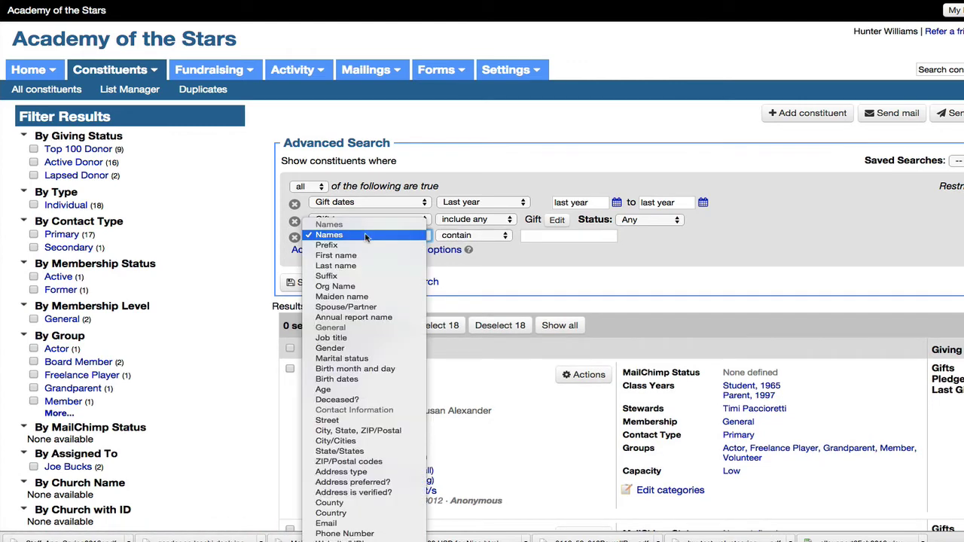
{"action": "scroll", "coordinate": [367, 238], "scroll_direction": "down", "scroll_amount": 10}
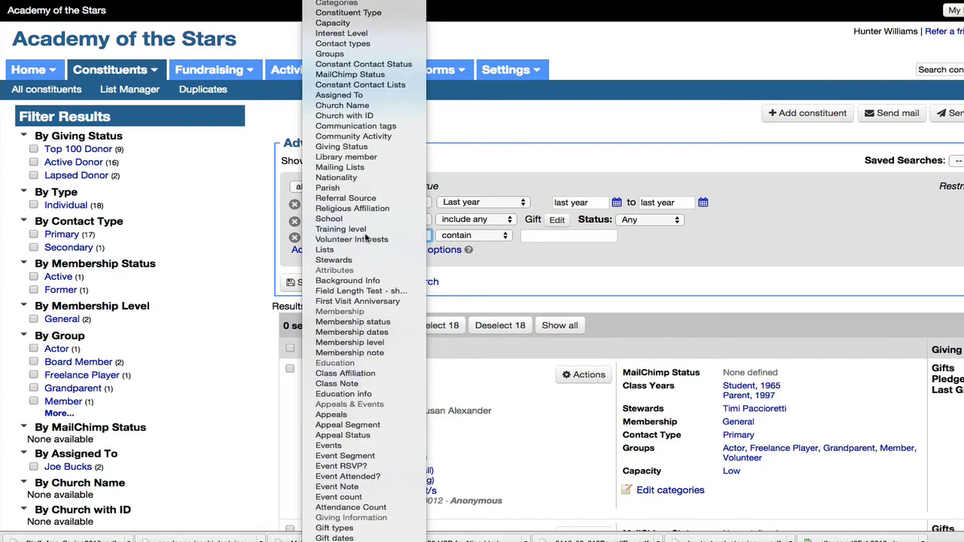
{"action": "scroll", "coordinate": [366, 238], "scroll_direction": "up", "scroll_amount": 2}
{"action": "left_click", "coordinate": [366, 238]}
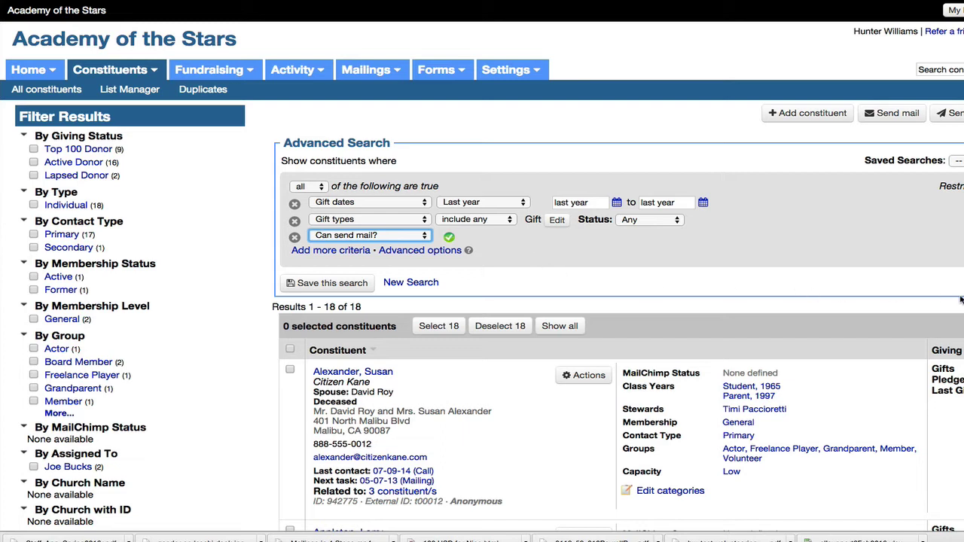
{"action": "left_click", "coordinate": [764, 287]}
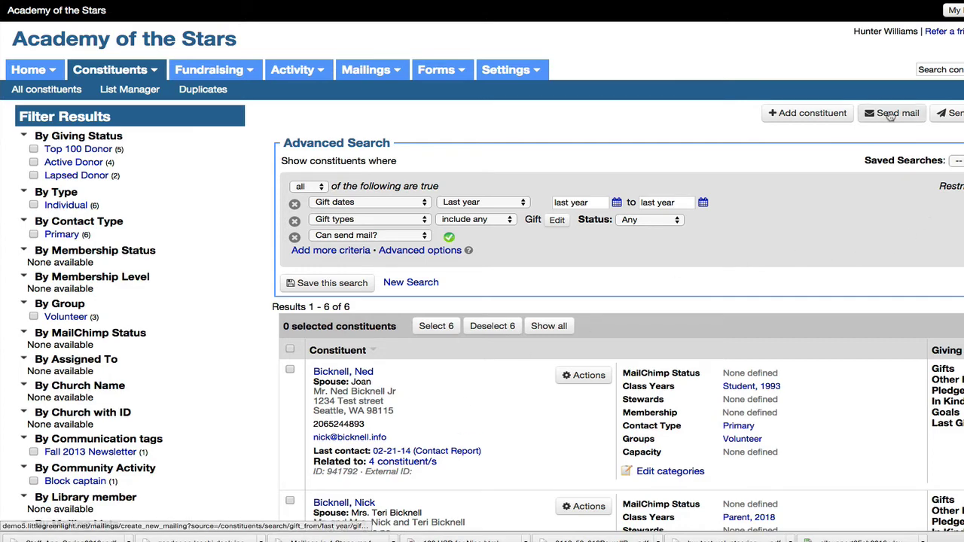
Step: Start a mailing to the 6 found constituents and continue to Letter, labels & envelopes
{"action": "left_click", "coordinate": [891, 115]}
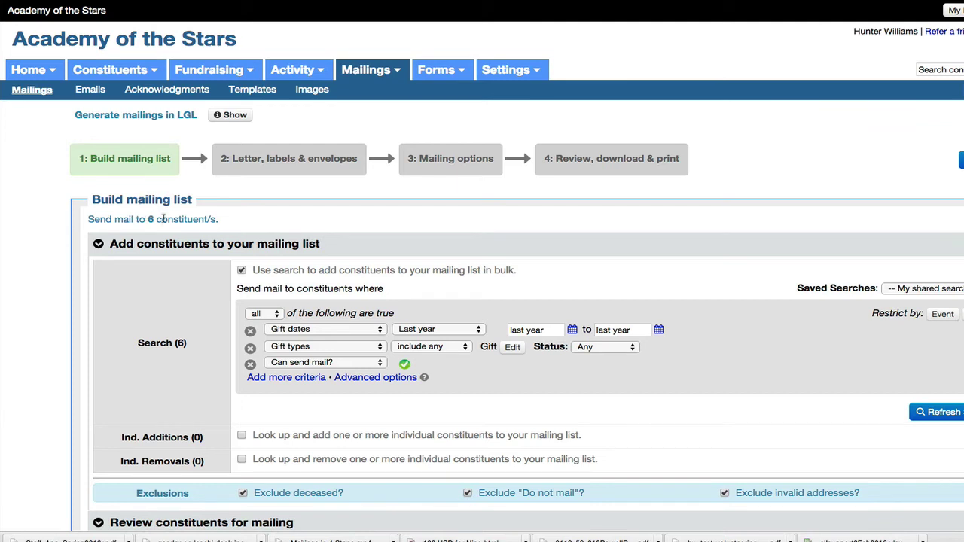
{"action": "left_click_drag", "start_coordinate": [140, 219], "coordinate": [198, 220]}
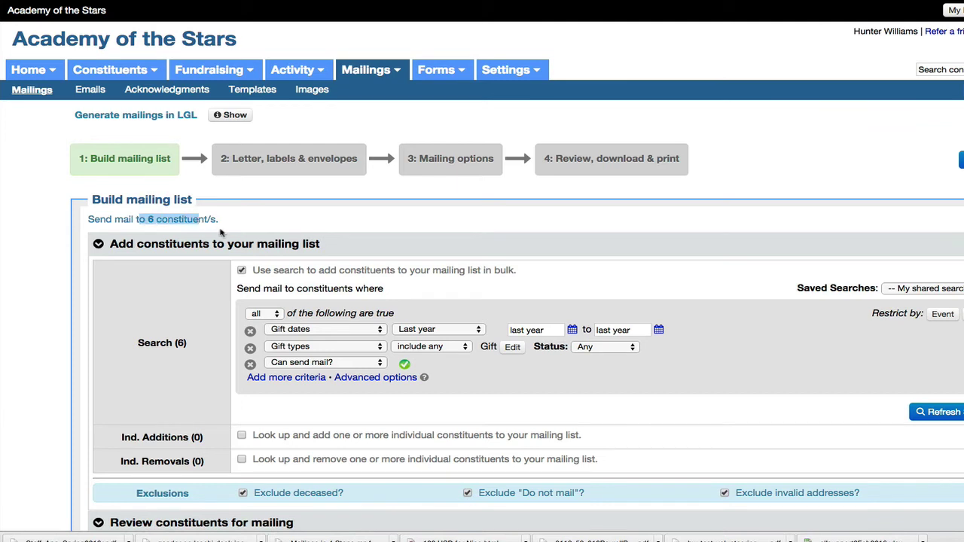
{"action": "left_click", "coordinate": [233, 226]}
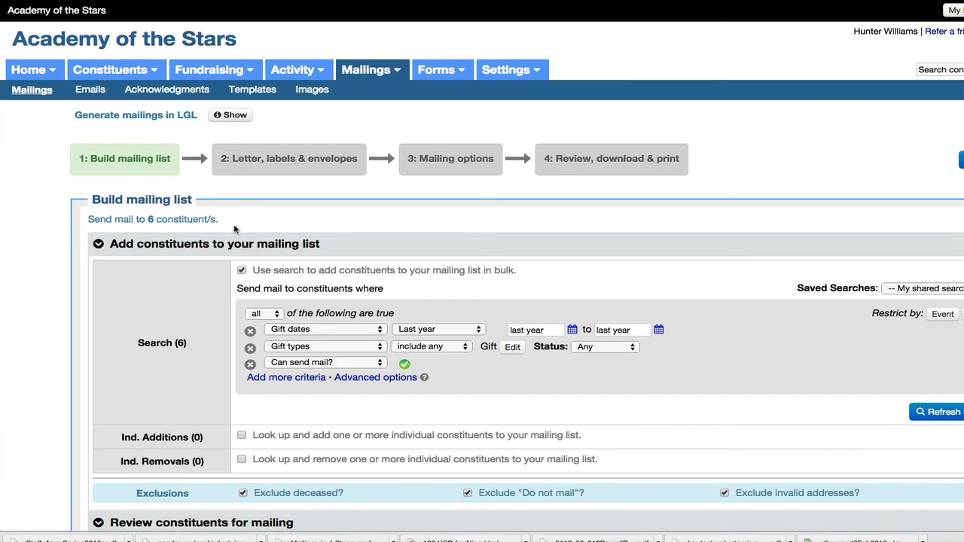
{"action": "left_click", "coordinate": [278, 166]}
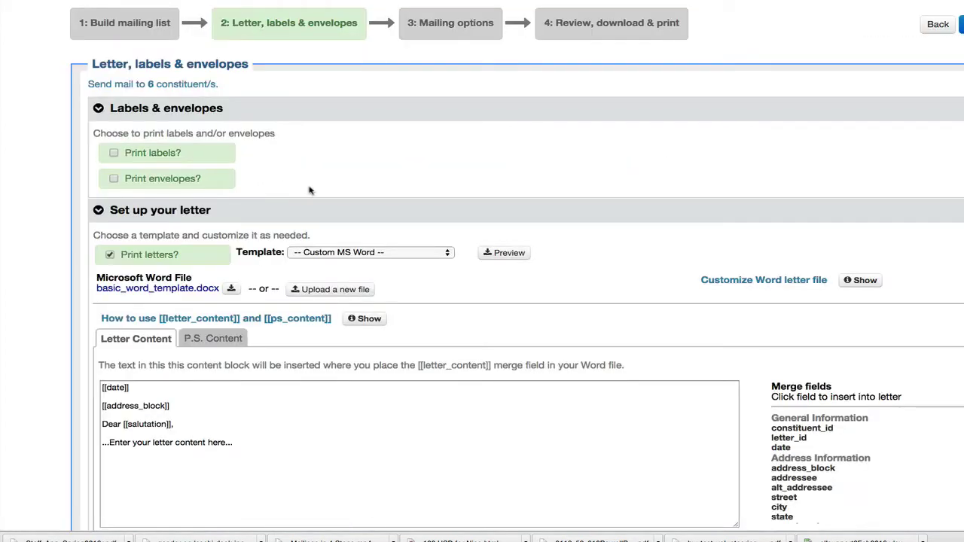
Step: Use the 'End of year tax receipt - 2015 gifts' template for the mailing letter
{"action": "scroll", "coordinate": [310, 190], "scroll_direction": "down", "scroll_amount": 1}
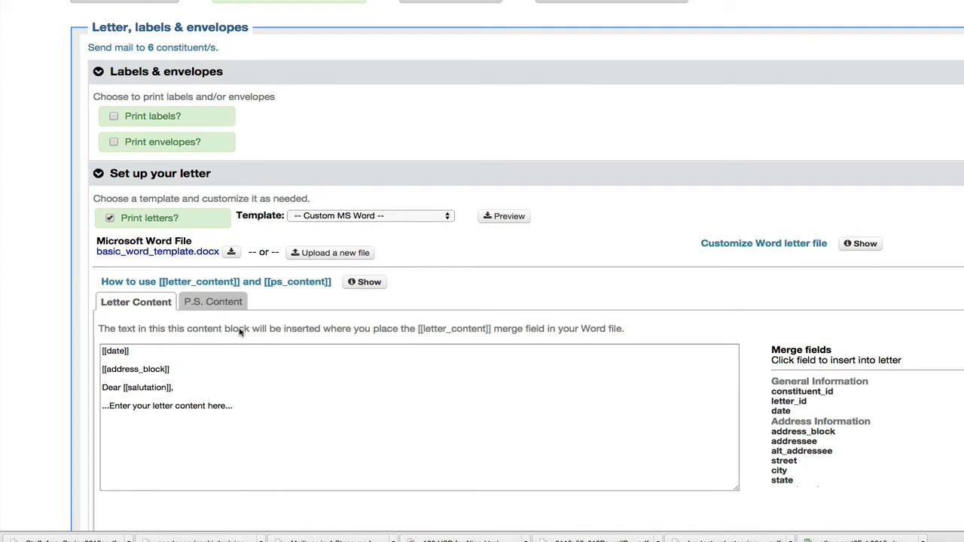
{"action": "left_click", "coordinate": [368, 220]}
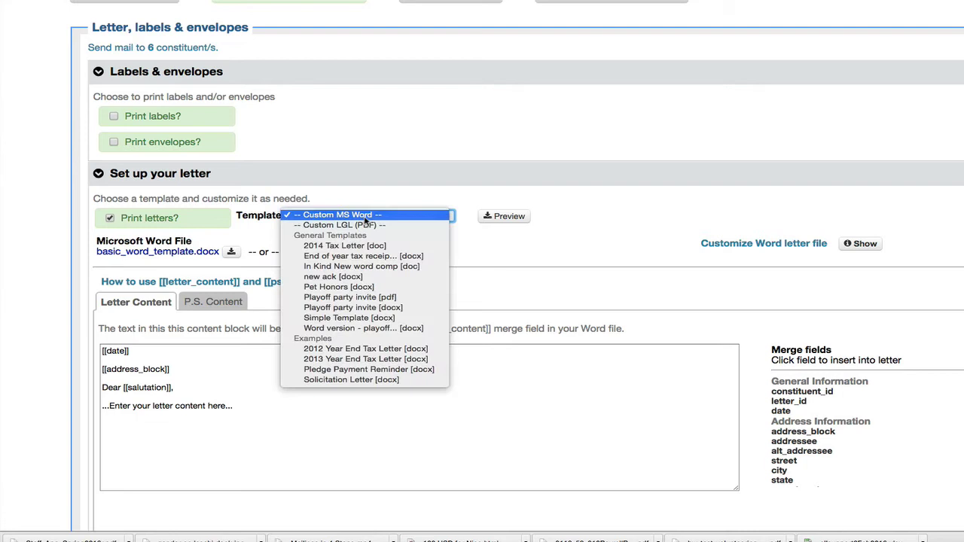
{"action": "left_click", "coordinate": [363, 257]}
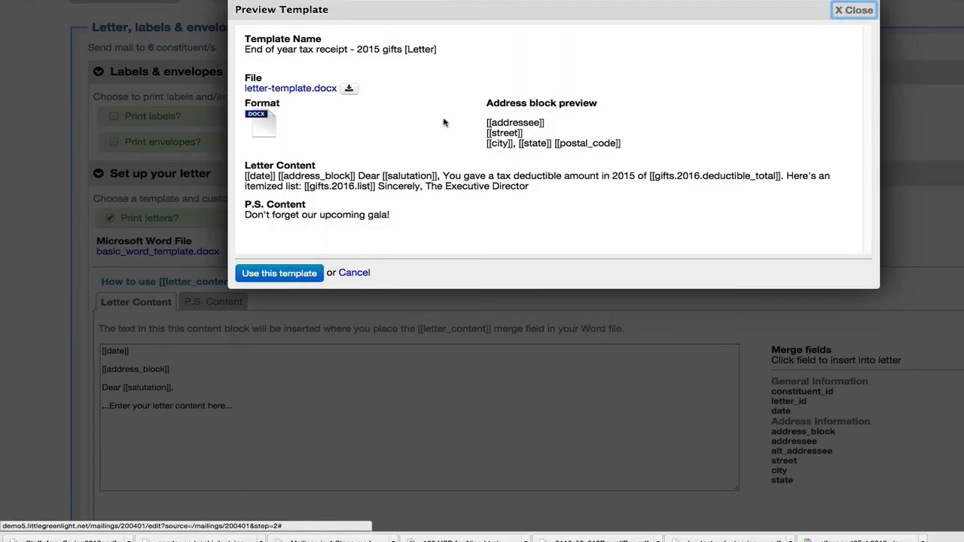
{"action": "left_click", "coordinate": [291, 275]}
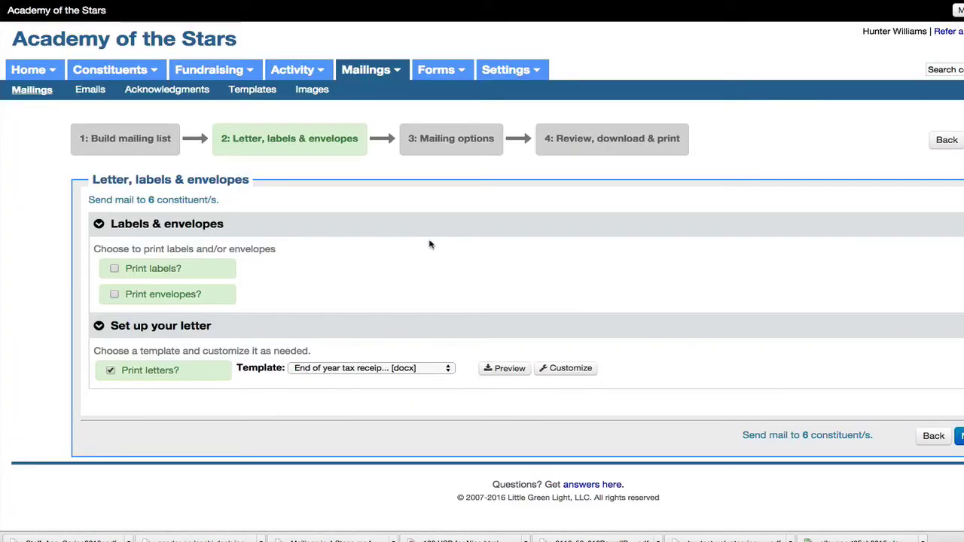
Step: Add No. 10, no return address envelopes to the mailing
{"action": "left_click", "coordinate": [566, 369]}
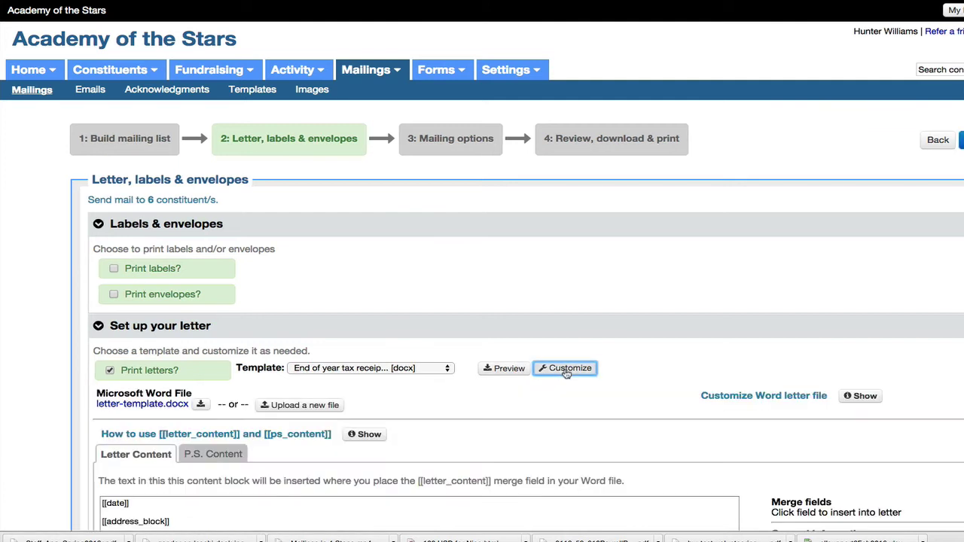
{"action": "left_click", "coordinate": [567, 371]}
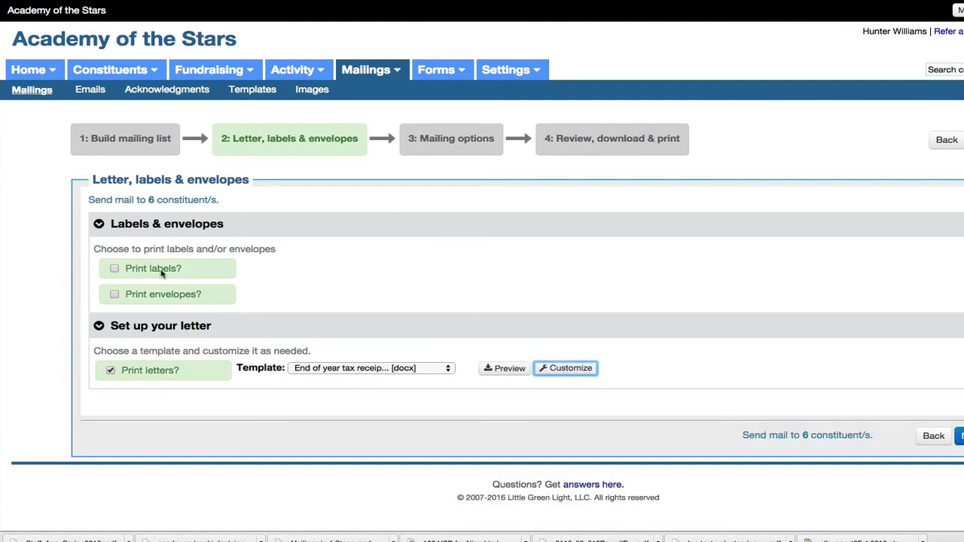
{"action": "left_click", "coordinate": [115, 295]}
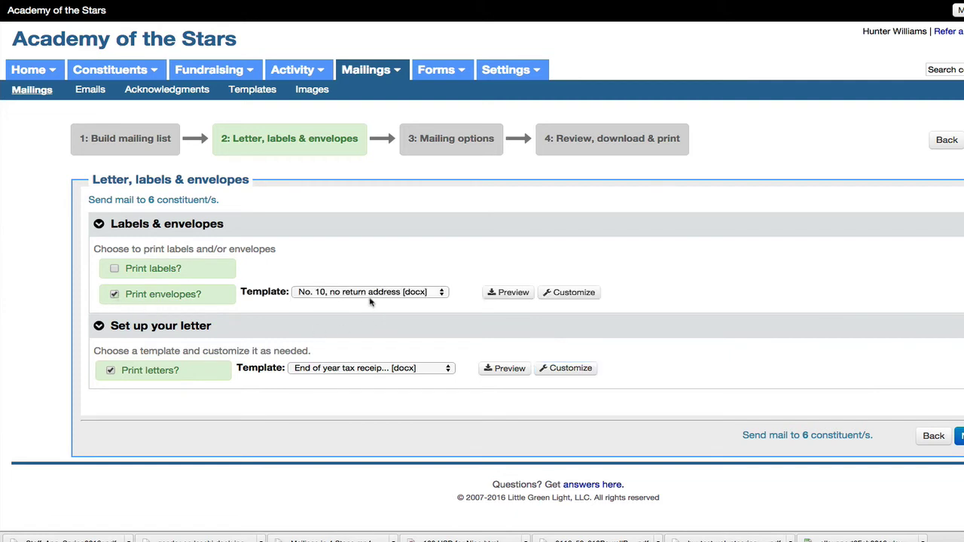
Step: Name the mailing '2015 tax receipt mailing' and save the options to reach the review summary
{"action": "left_click", "coordinate": [451, 138]}
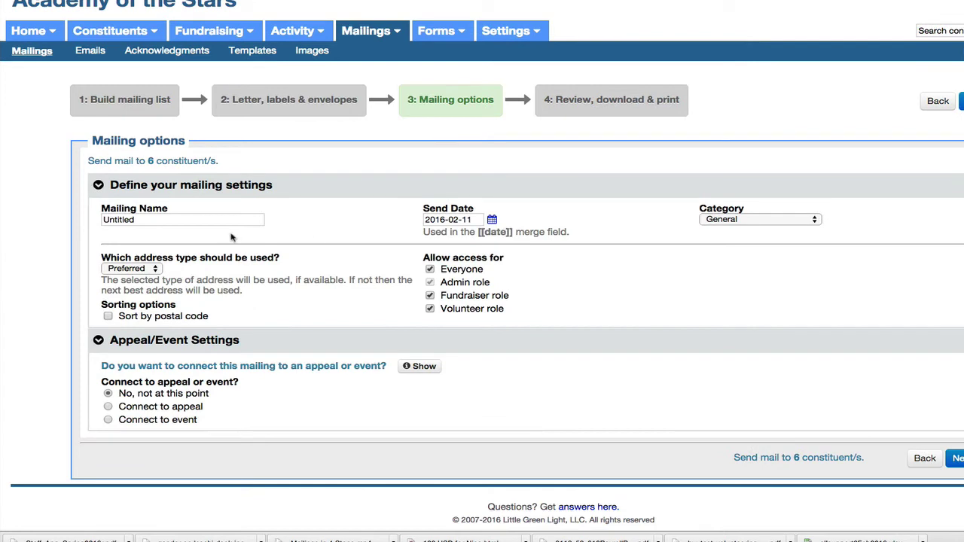
{"action": "left_click", "coordinate": [150, 221]}
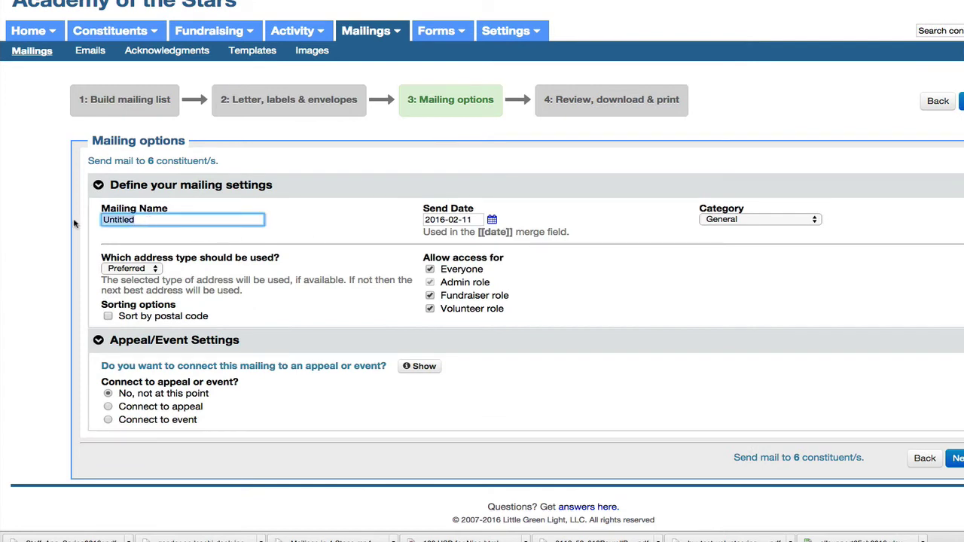
{"action": "type", "text": "2015 tax receipt mailing"}
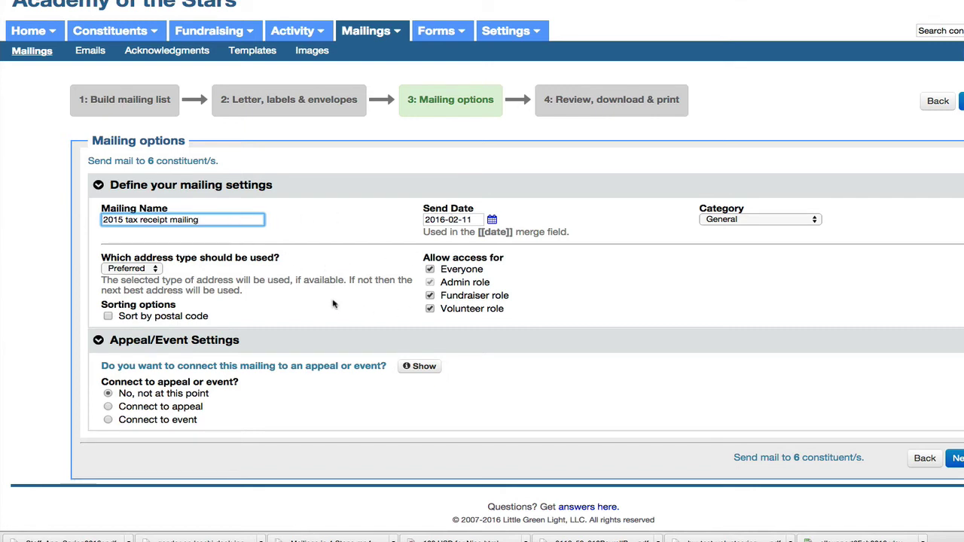
{"action": "left_click", "coordinate": [955, 458]}
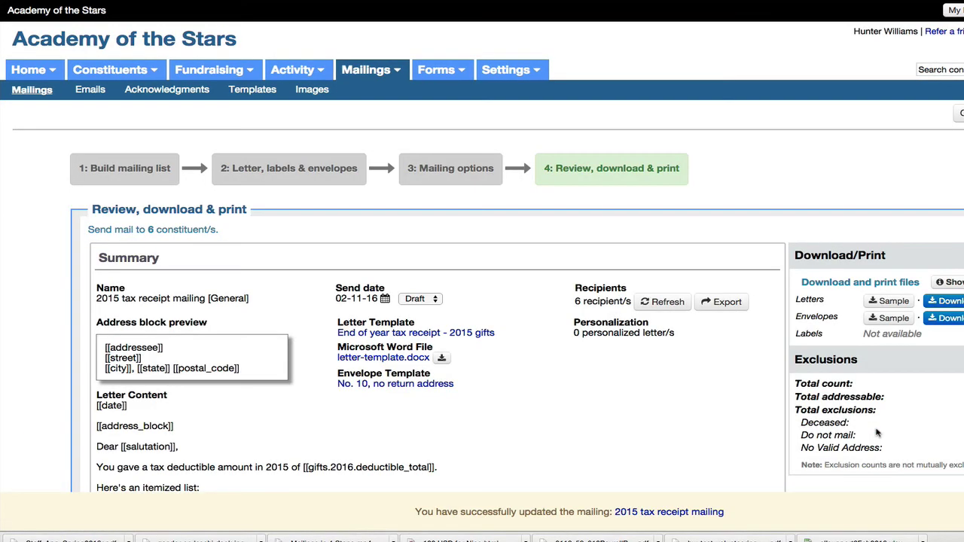
{"action": "scroll", "coordinate": [511, 369], "scroll_direction": "down", "scroll_amount": 1}
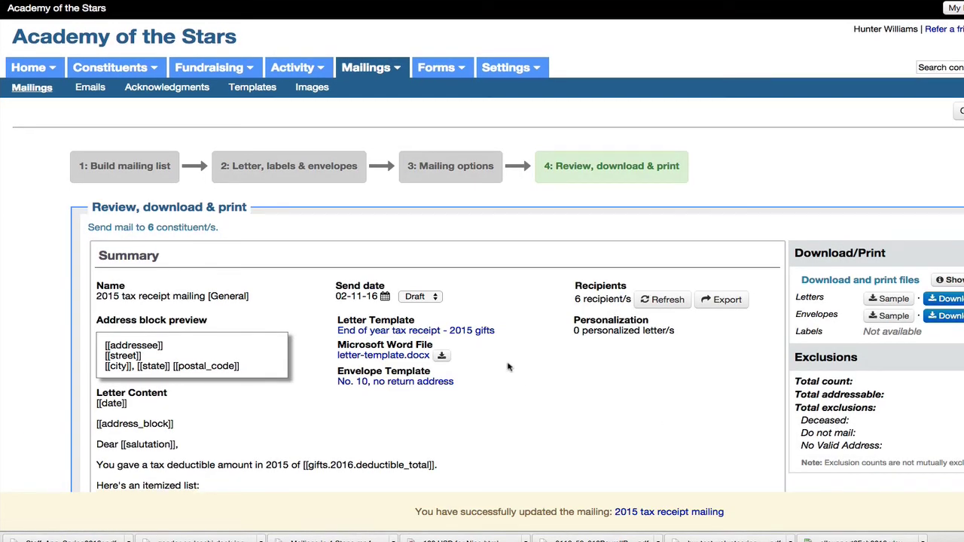
{"action": "scroll", "coordinate": [499, 299], "scroll_direction": "down", "scroll_amount": 3}
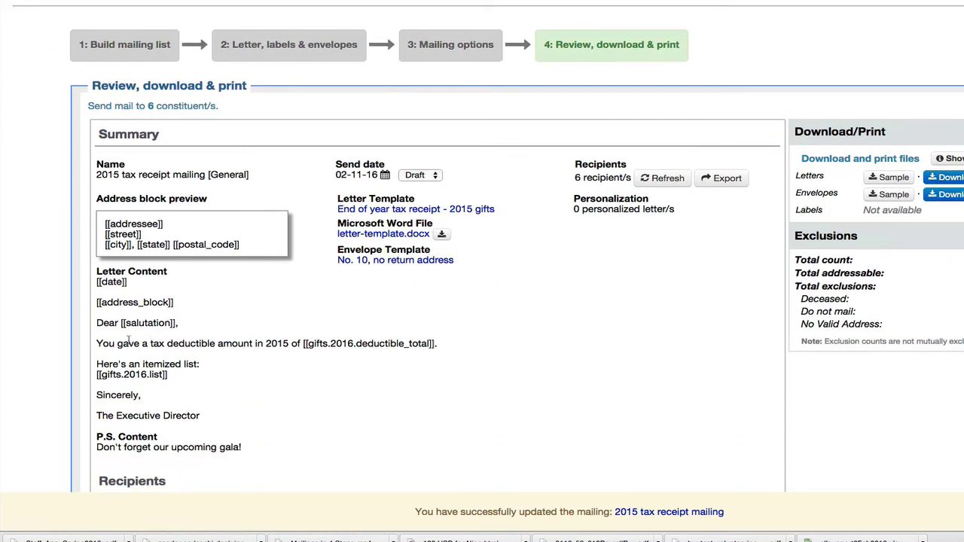
{"action": "scroll", "coordinate": [622, 336], "scroll_direction": "down", "scroll_amount": 1}
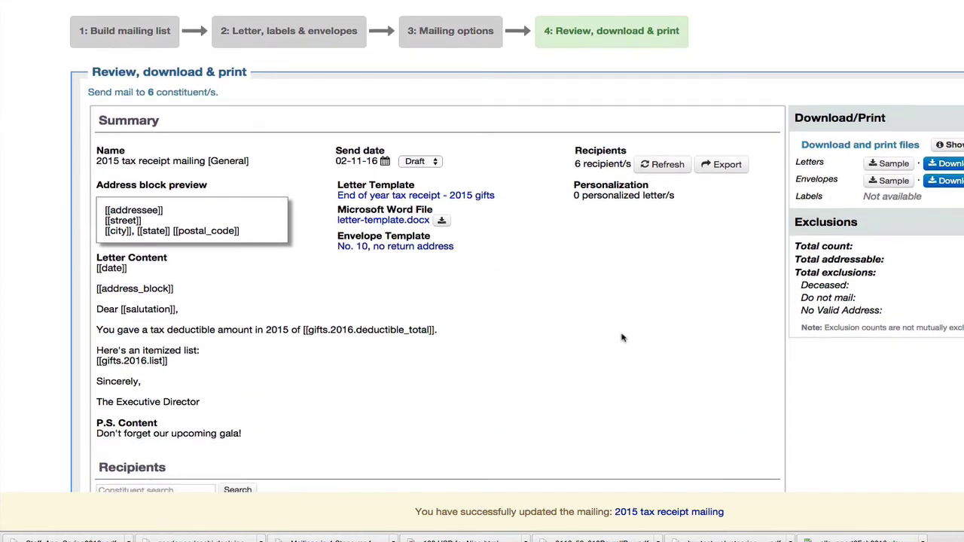
{"action": "scroll", "coordinate": [581, 320], "scroll_direction": "down", "scroll_amount": 8}
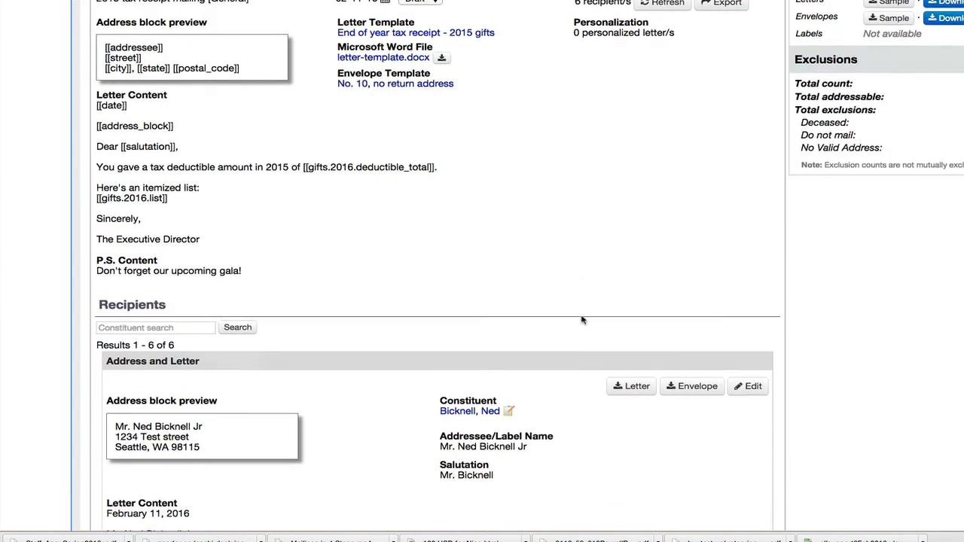
{"action": "scroll", "coordinate": [581, 320], "scroll_direction": "down", "scroll_amount": 2}
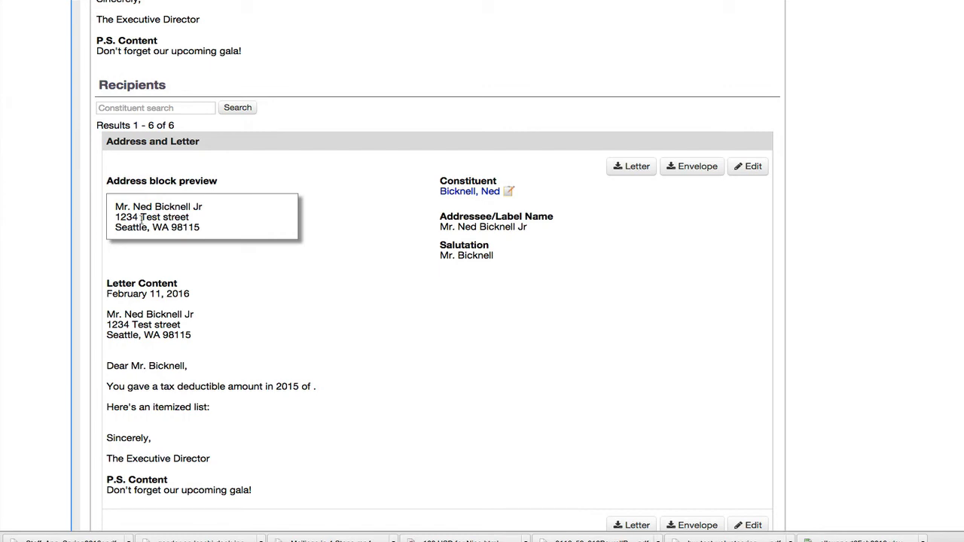
{"action": "scroll", "coordinate": [385, 304], "scroll_direction": "down", "scroll_amount": 1}
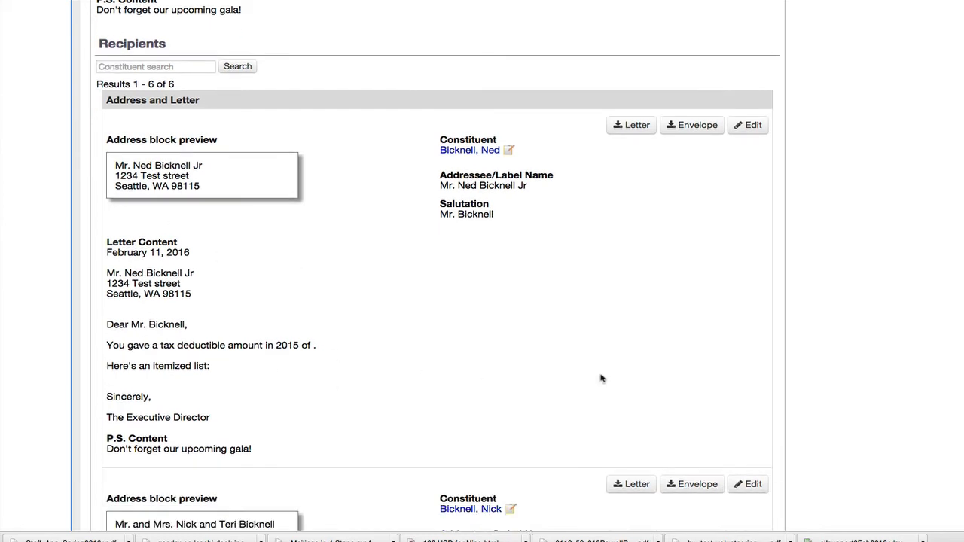
{"action": "scroll", "coordinate": [662, 338], "scroll_direction": "down", "scroll_amount": 5}
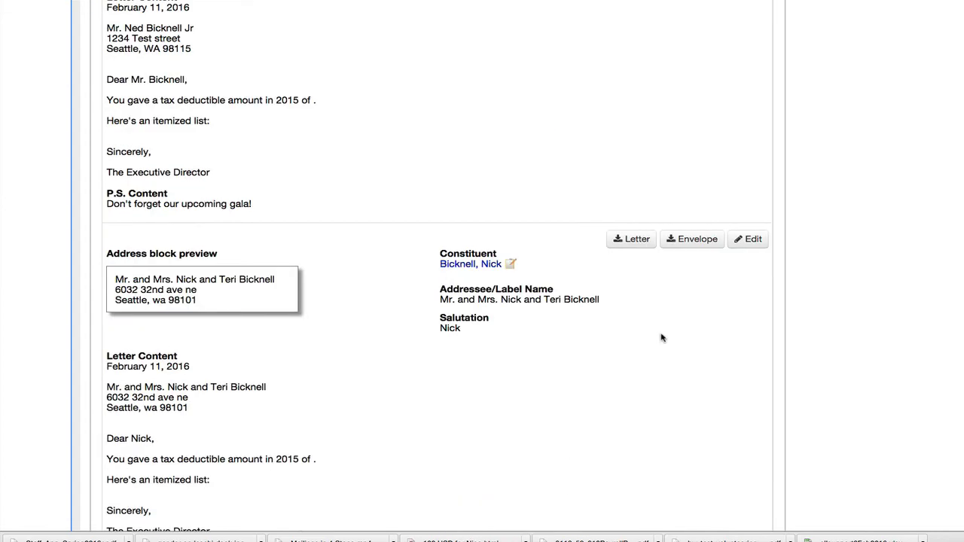
{"action": "scroll", "coordinate": [662, 337], "scroll_direction": "down", "scroll_amount": 2}
{"action": "scroll", "coordinate": [662, 338], "scroll_direction": "down", "scroll_amount": 4}
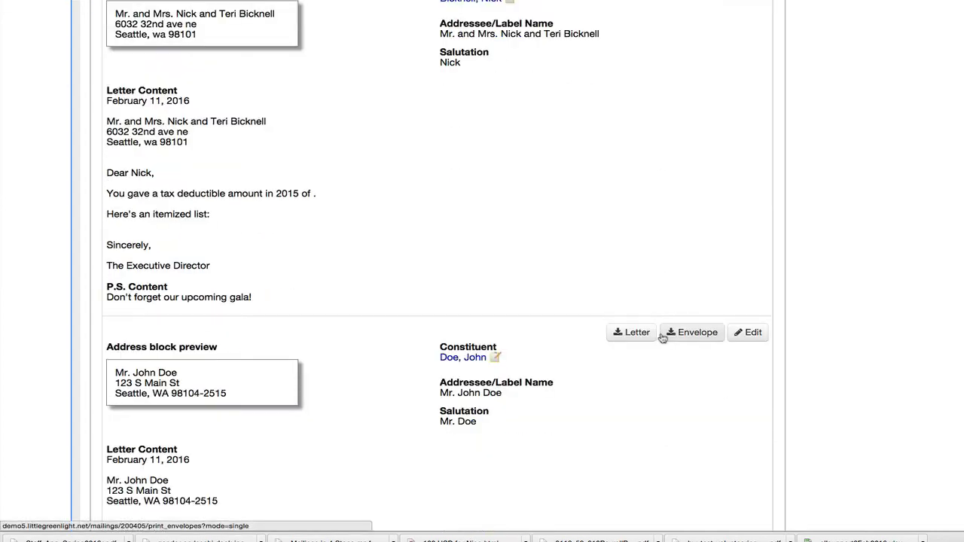
{"action": "scroll", "coordinate": [662, 337], "scroll_direction": "down", "scroll_amount": 3}
{"action": "scroll", "coordinate": [663, 337], "scroll_direction": "down", "scroll_amount": 2}
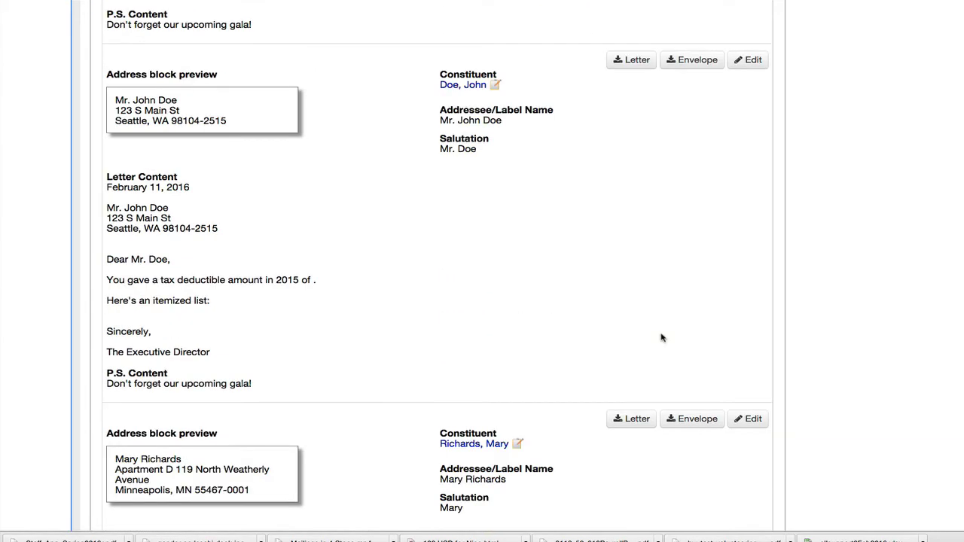
{"action": "scroll", "coordinate": [662, 337], "scroll_direction": "down", "scroll_amount": 2}
{"action": "scroll", "coordinate": [662, 337], "scroll_direction": "down", "scroll_amount": 3}
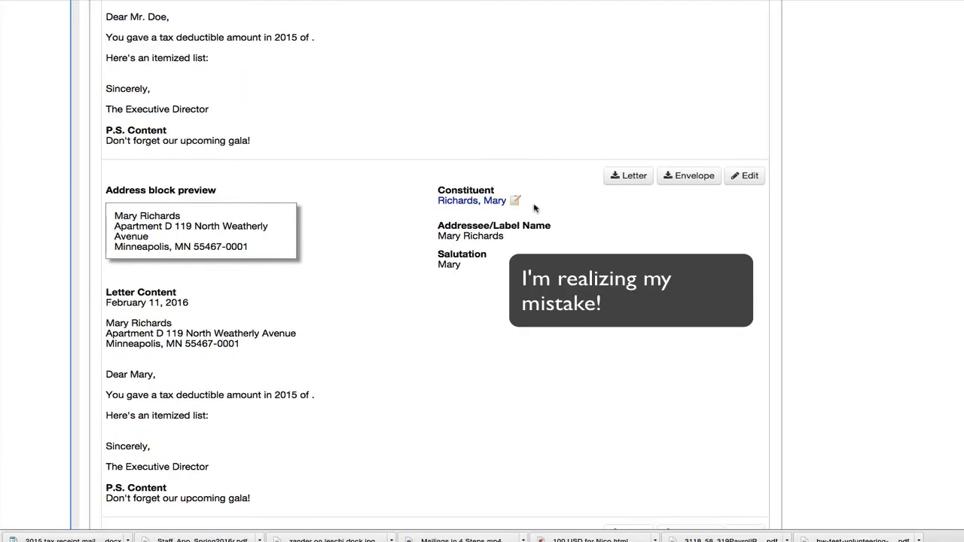
{"action": "scroll", "coordinate": [512, 233], "scroll_direction": "down", "scroll_amount": 1}
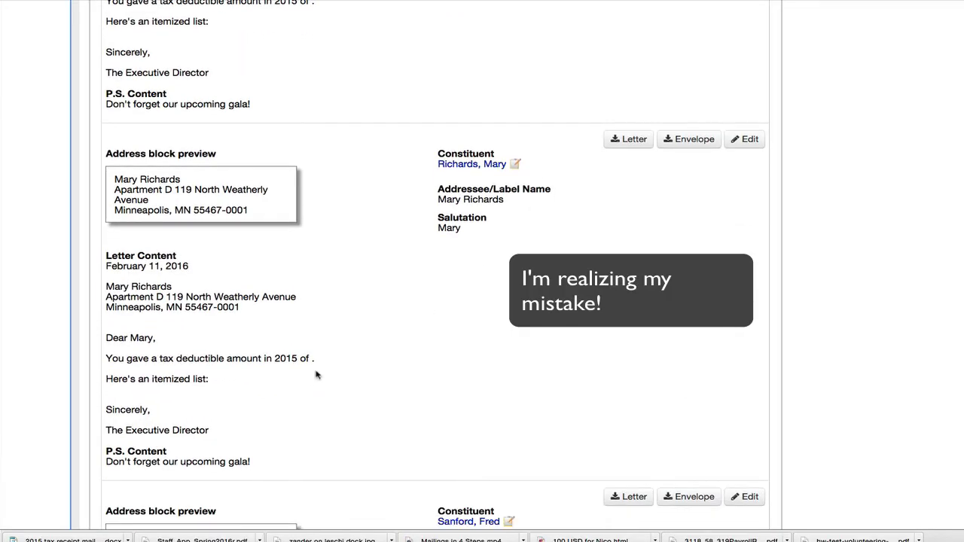
{"action": "scroll", "coordinate": [594, 345], "scroll_direction": "up", "scroll_amount": 2}
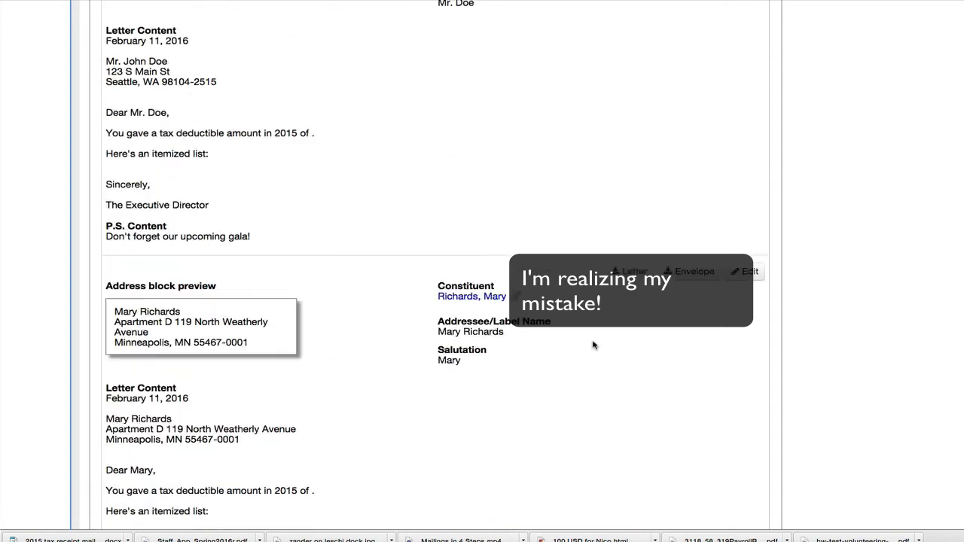
{"action": "scroll", "coordinate": [593, 346], "scroll_direction": "up", "scroll_amount": 15}
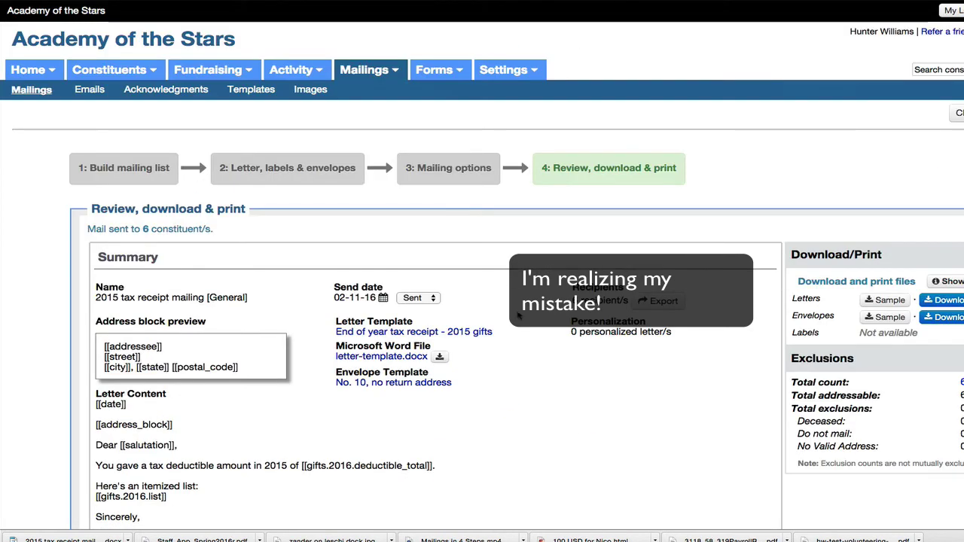
Step: Change the letter's deductible total and itemized list merge fields from gifts.2016 to gifts.2015
{"action": "left_click", "coordinate": [311, 176]}
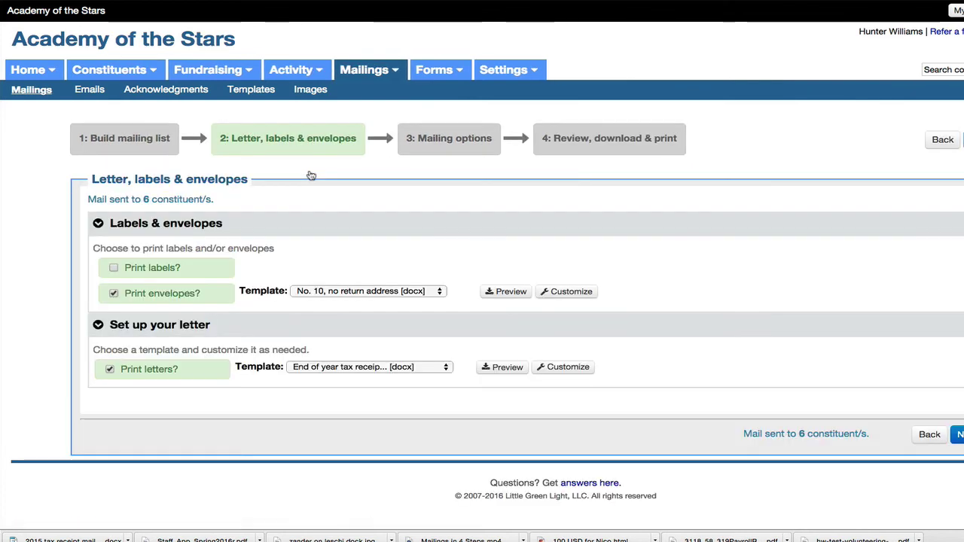
{"action": "left_click", "coordinate": [563, 367]}
{"action": "scroll", "coordinate": [793, 343], "scroll_direction": "down", "scroll_amount": 3}
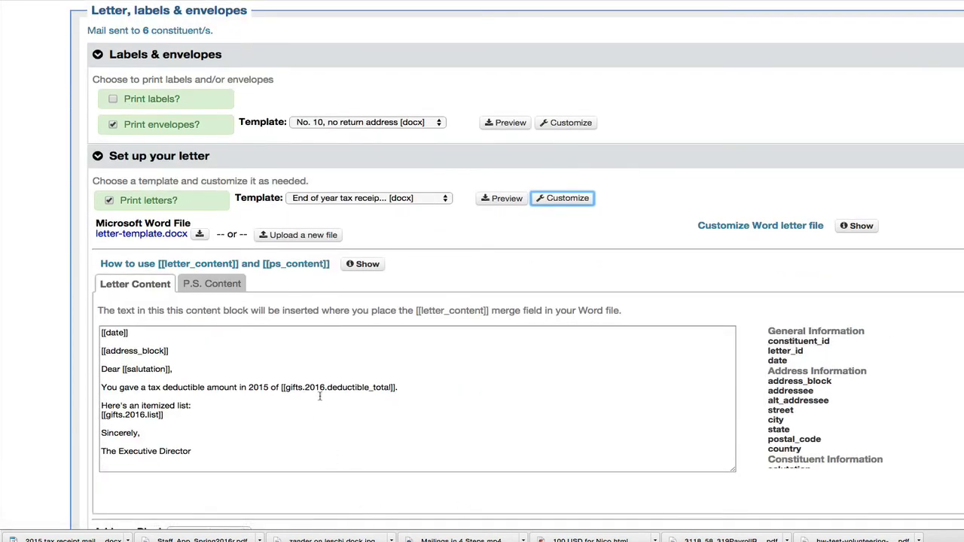
{"action": "left_click", "coordinate": [322, 387]}
{"action": "key", "text": "Delete"}
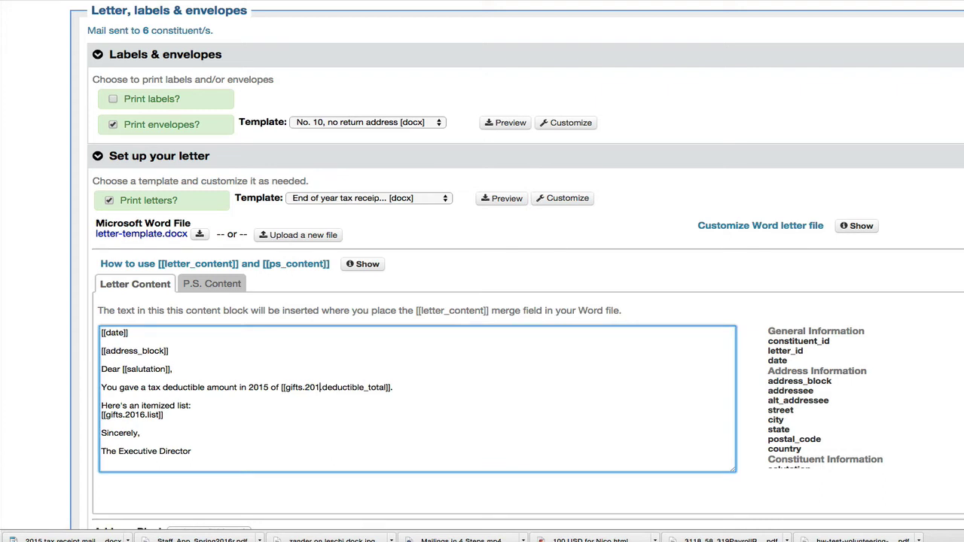
{"action": "type", "text": "5."}
{"action": "left_click", "coordinate": [139, 416]}
{"action": "key", "text": "Delete"}
{"action": "type", "text": "5"}
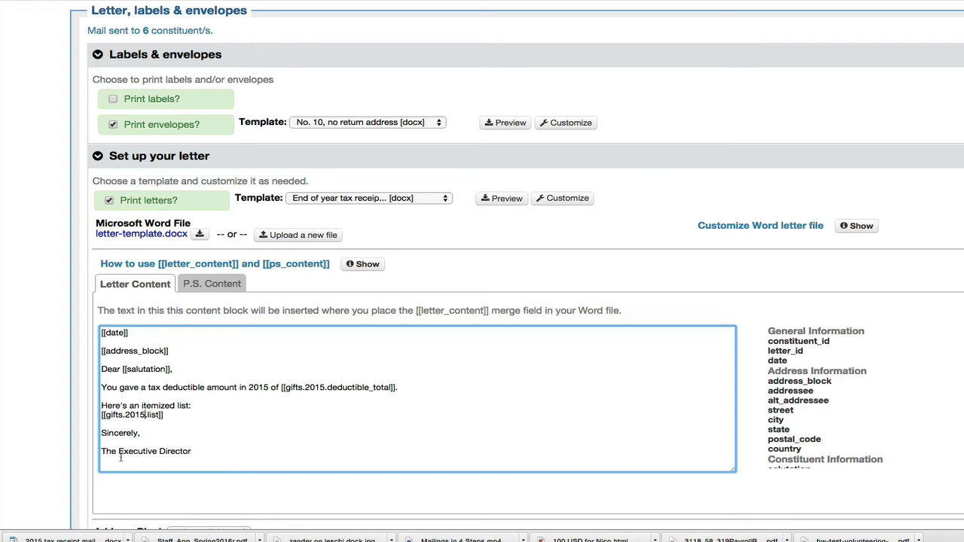
{"action": "scroll", "coordinate": [784, 452], "scroll_direction": "down", "scroll_amount": 3}
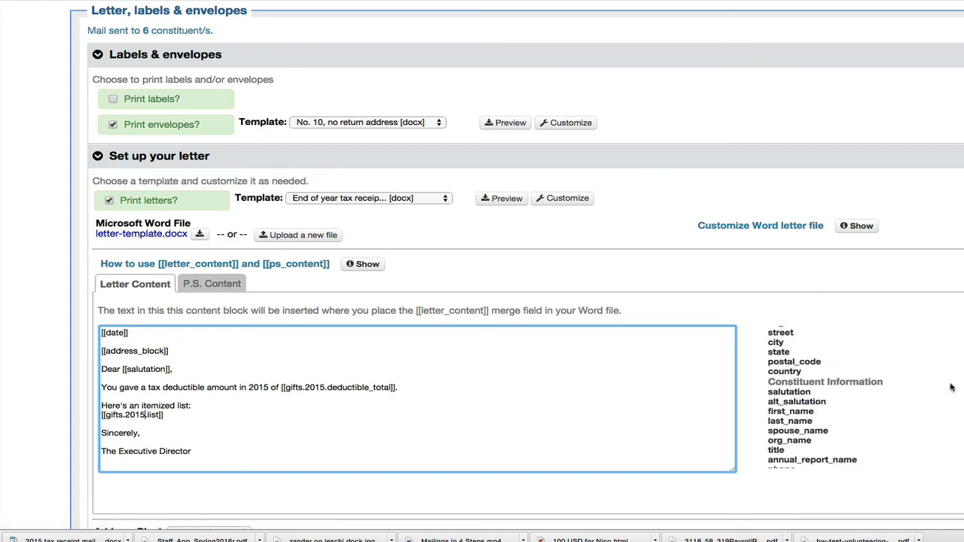
{"action": "scroll", "coordinate": [748, 259], "scroll_direction": "up", "scroll_amount": 3}
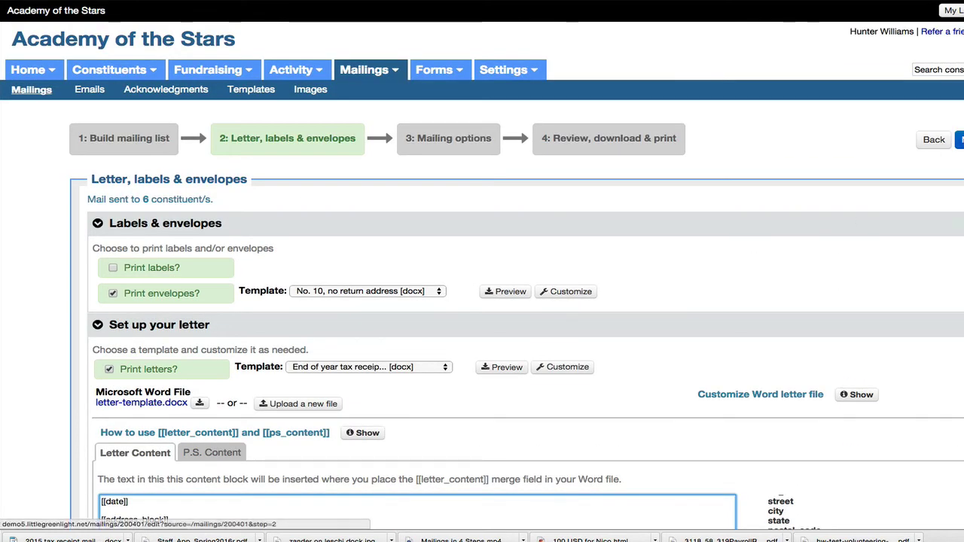
Step: Save the corrected letter and check each recipient's preview for 2015 deductible totals and gift lists
{"action": "left_click", "coordinate": [961, 139]}
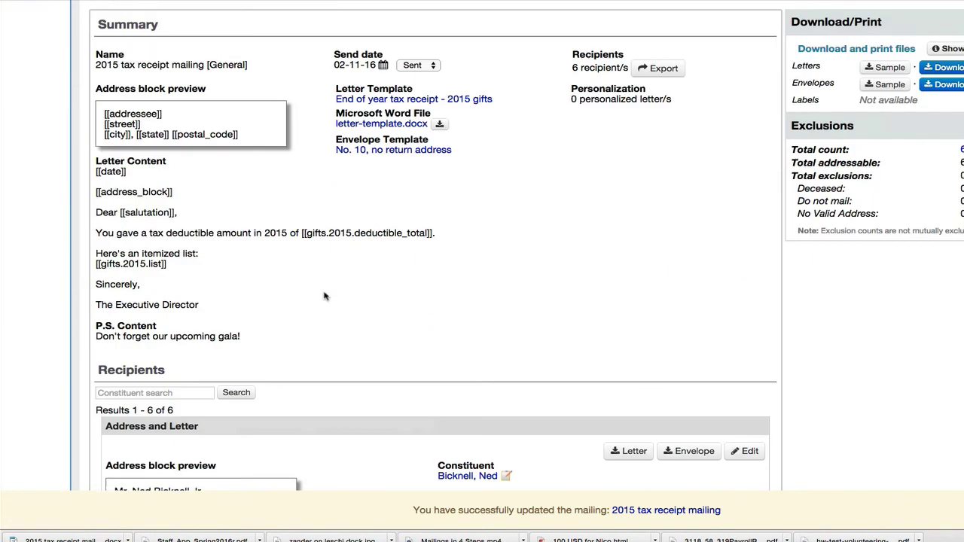
{"action": "scroll", "coordinate": [325, 296], "scroll_direction": "down", "scroll_amount": 10}
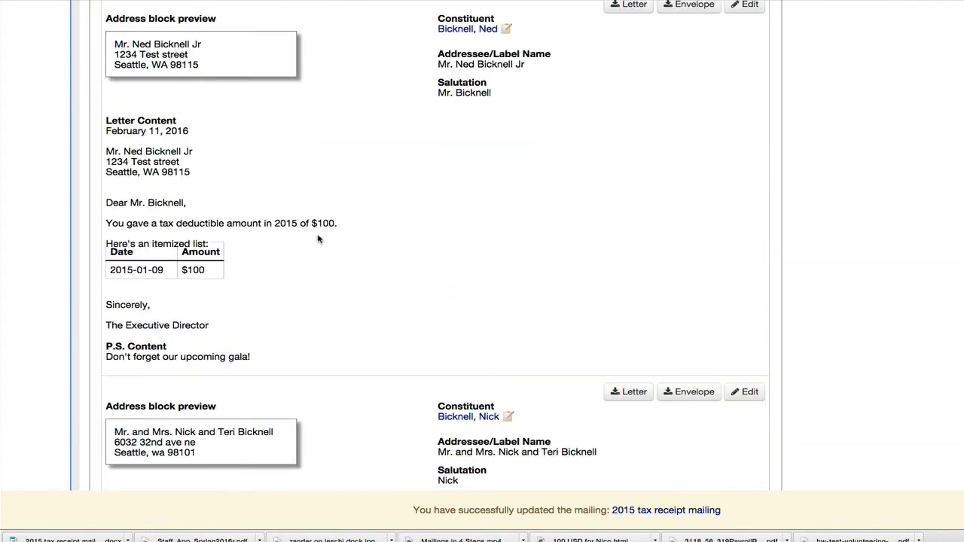
{"action": "scroll", "coordinate": [368, 291], "scroll_direction": "down", "scroll_amount": 8}
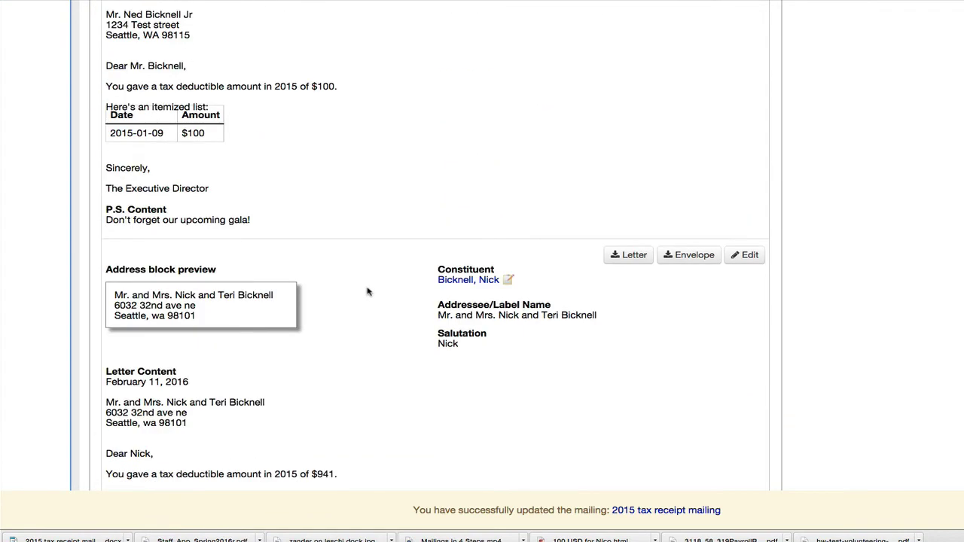
{"action": "scroll", "coordinate": [282, 316], "scroll_direction": "down", "scroll_amount": 3}
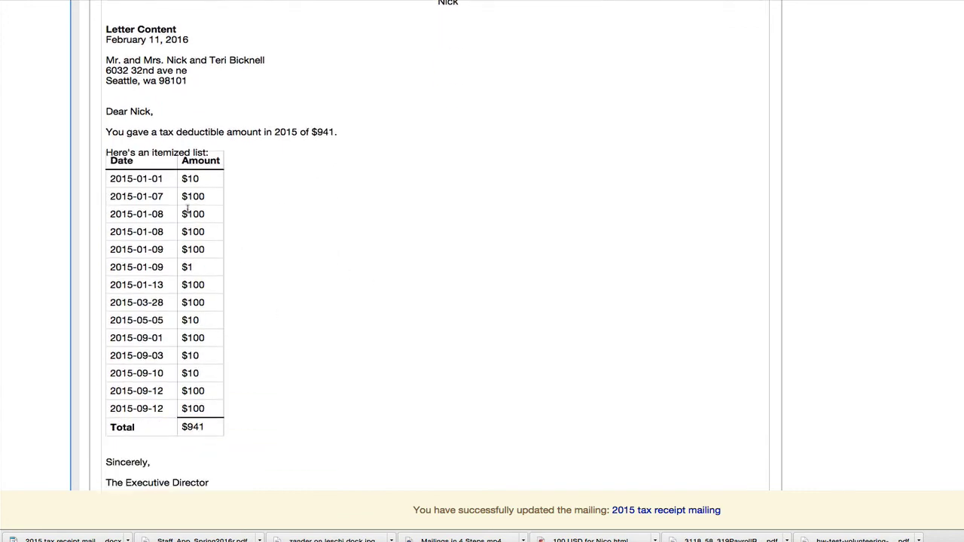
{"action": "scroll", "coordinate": [484, 331], "scroll_direction": "down", "scroll_amount": 1}
{"action": "scroll", "coordinate": [483, 332], "scroll_direction": "down", "scroll_amount": 12}
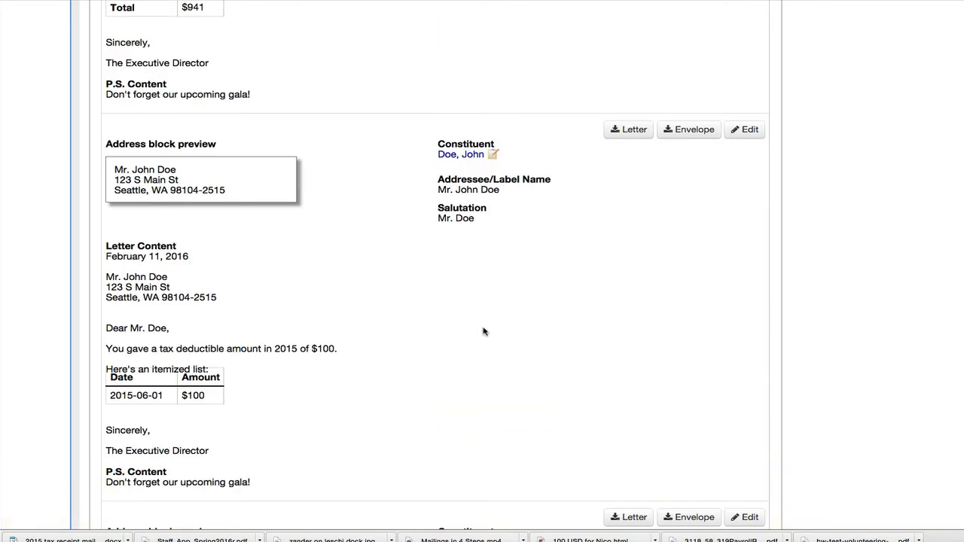
{"action": "scroll", "coordinate": [484, 332], "scroll_direction": "down", "scroll_amount": 4}
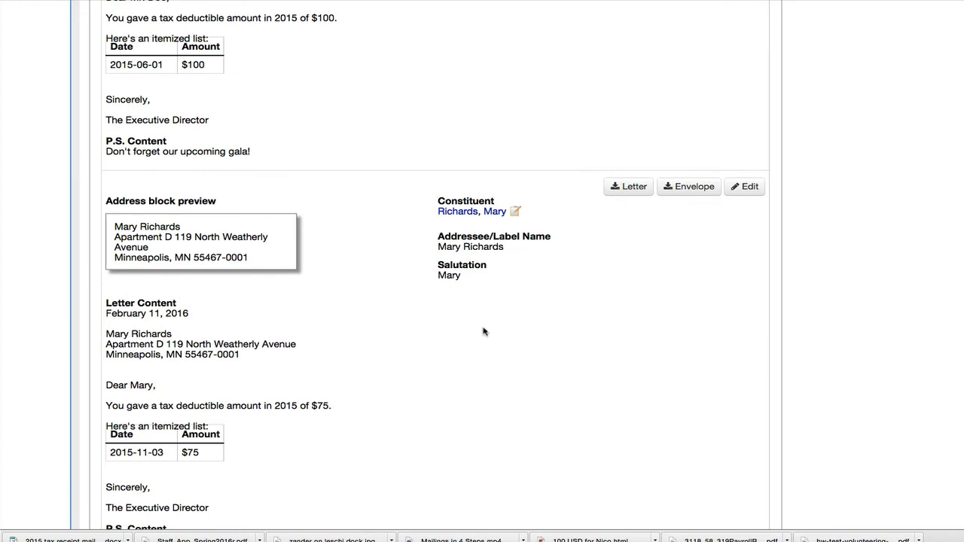
{"action": "scroll", "coordinate": [484, 331], "scroll_direction": "down", "scroll_amount": 2}
{"action": "scroll", "coordinate": [483, 331], "scroll_direction": "up", "scroll_amount": 1}
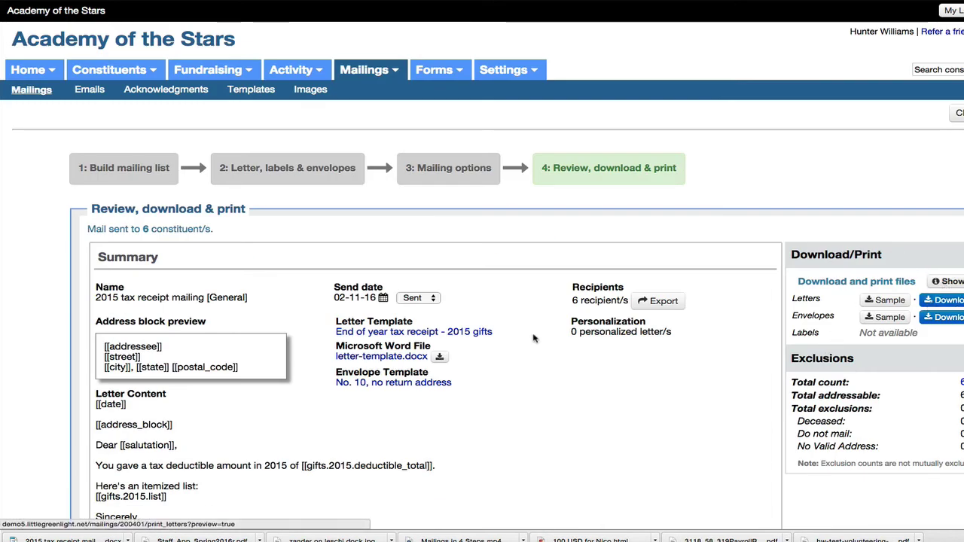
Step: Download the merged letters as a Word file and check each donor's 2015 total and itemized gifts
{"action": "left_click", "coordinate": [947, 300]}
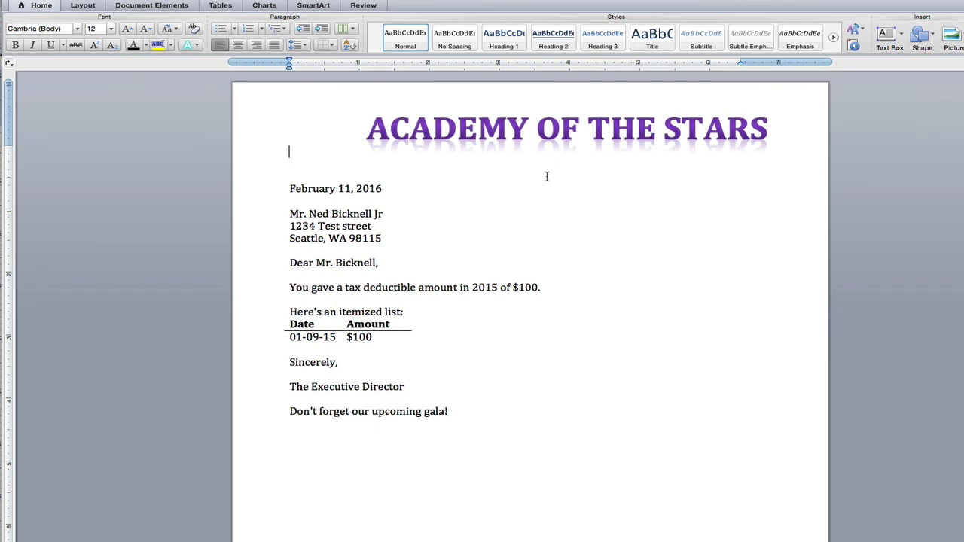
{"action": "scroll", "coordinate": [497, 181], "scroll_direction": "down", "scroll_amount": 2}
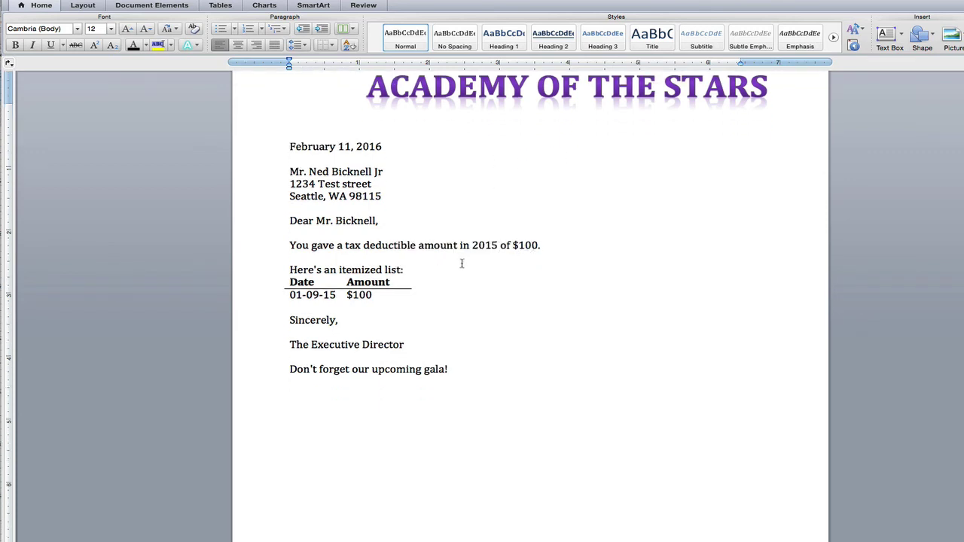
{"action": "scroll", "coordinate": [521, 287], "scroll_direction": "down", "scroll_amount": 15}
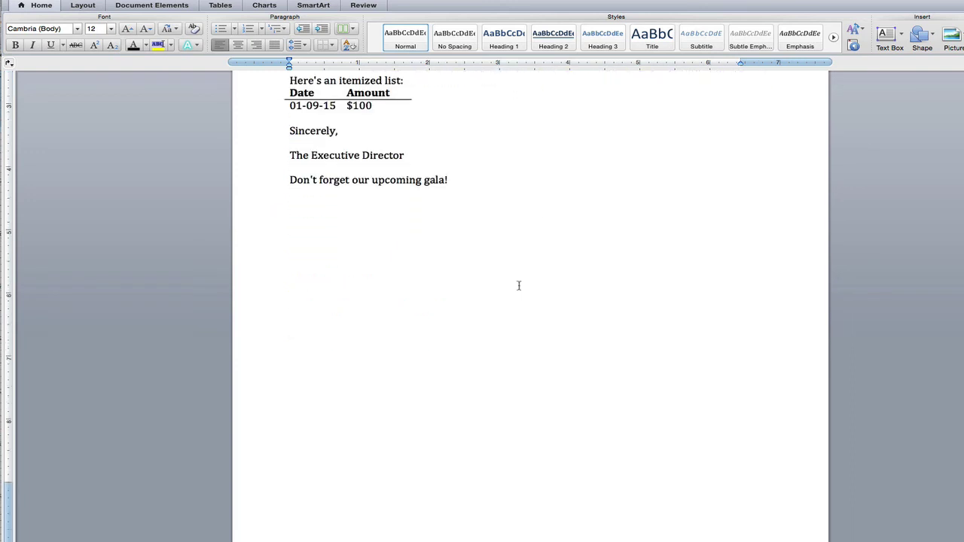
{"action": "scroll", "coordinate": [521, 287], "scroll_direction": "down", "scroll_amount": 6}
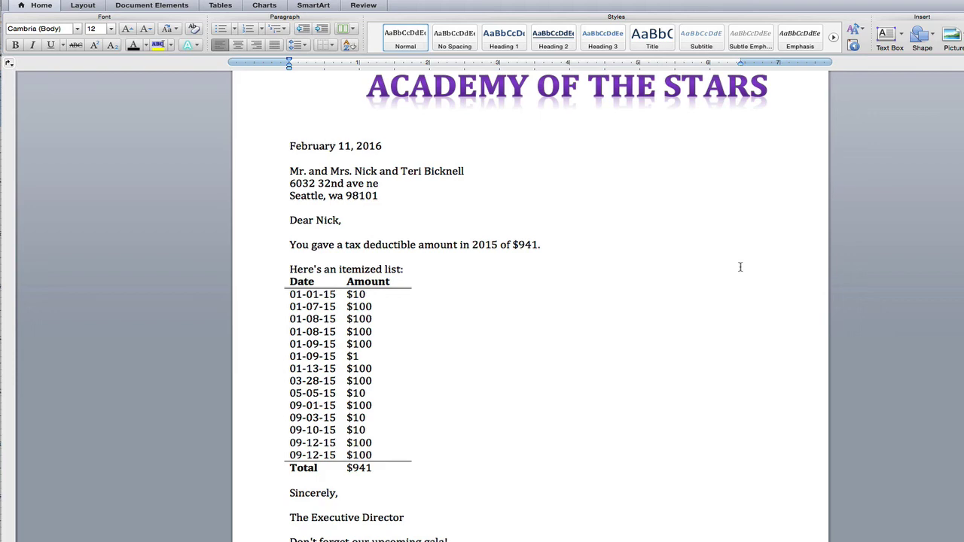
{"action": "key", "text": "super+Tab"}
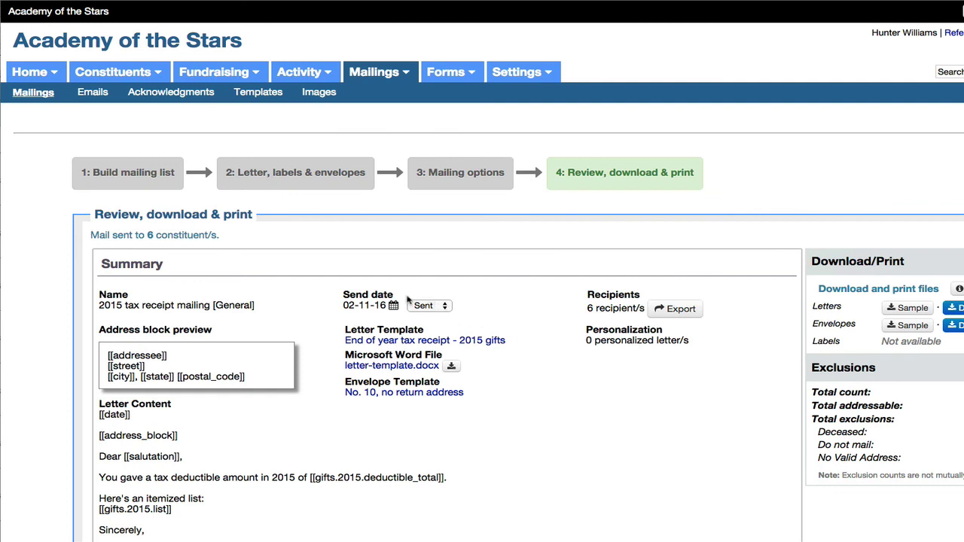
Step: Keep the mailing status as Sent and confirm the donor's related activity lists it, dated 02-11-16
{"action": "left_click", "coordinate": [445, 307]}
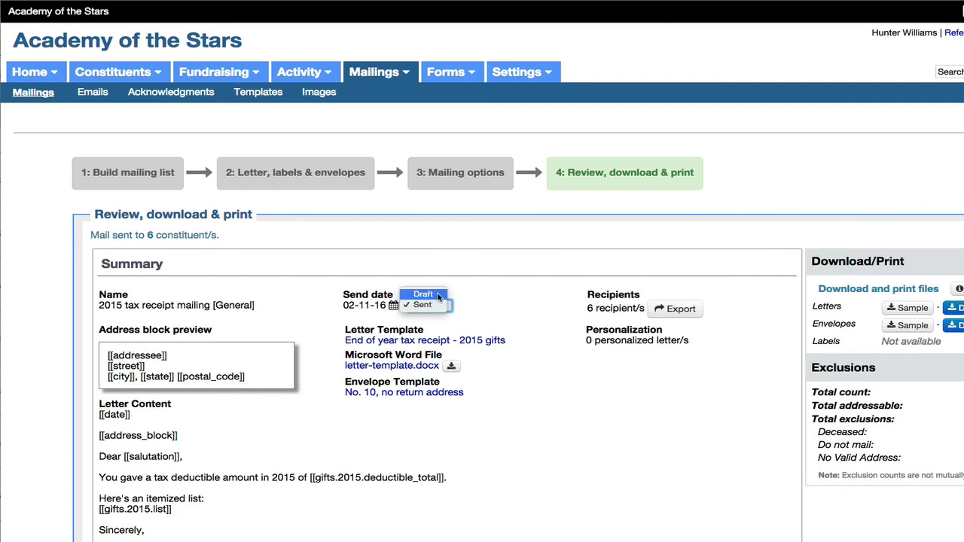
{"action": "left_click", "coordinate": [435, 307]}
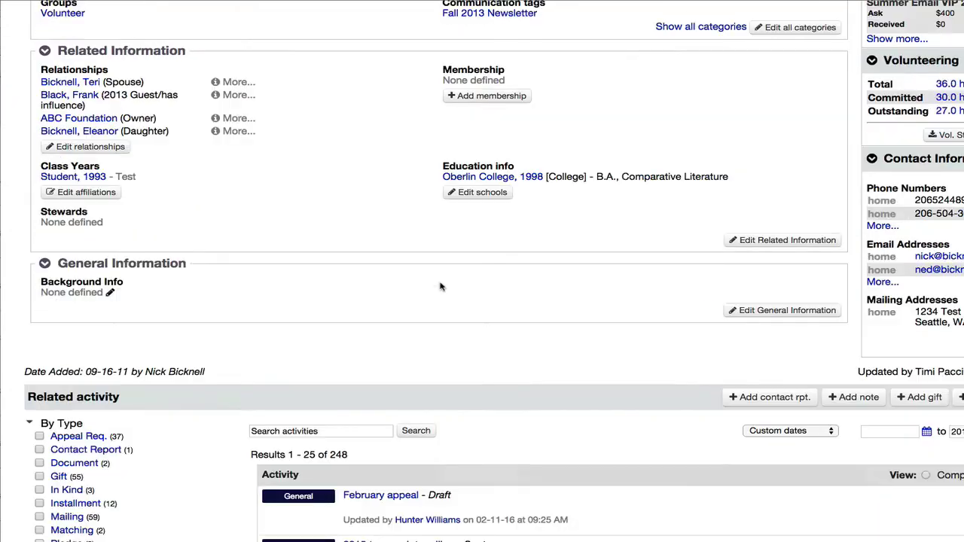
{"action": "scroll", "coordinate": [440, 286], "scroll_direction": "down", "scroll_amount": 5}
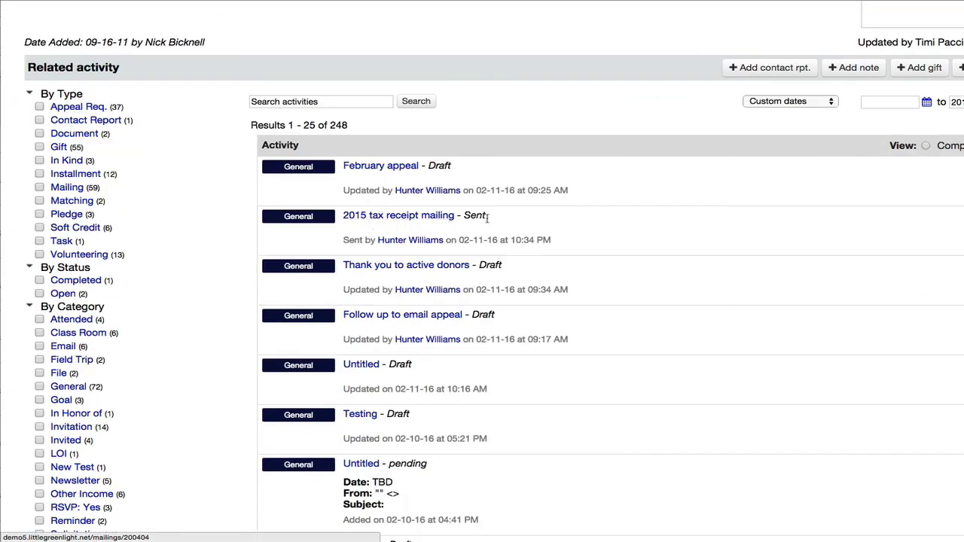
{"action": "left_click_drag", "start_coordinate": [493, 219], "coordinate": [409, 220]}
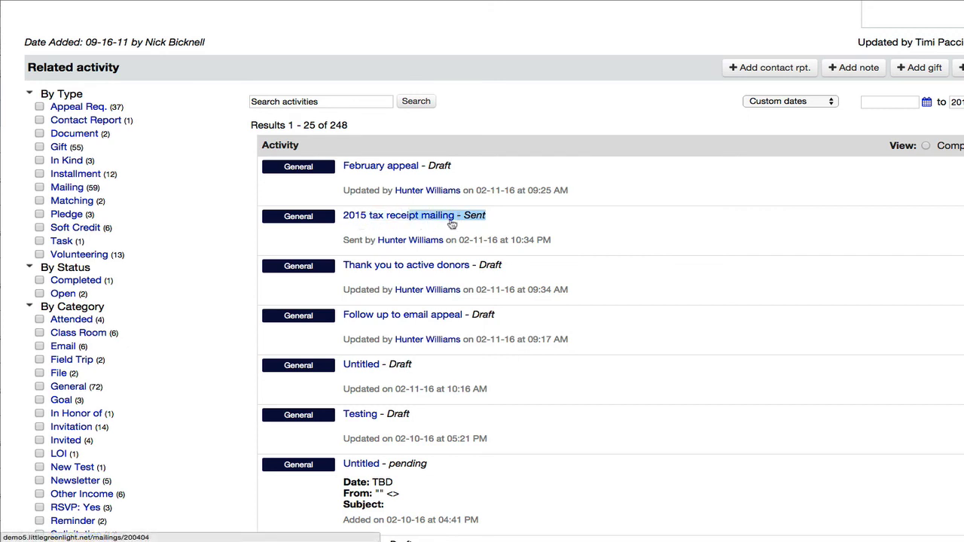
{"action": "left_click", "coordinate": [491, 220]}
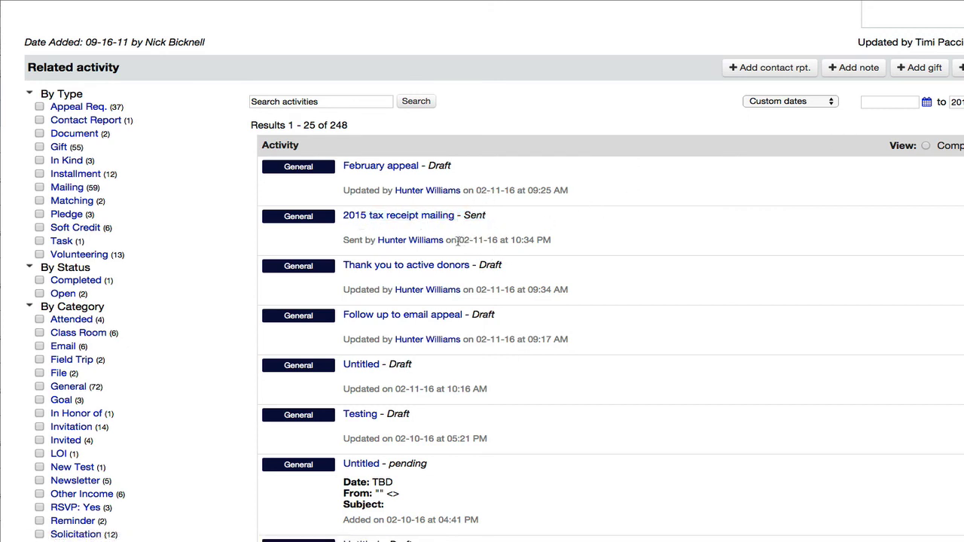
{"action": "left_click_drag", "start_coordinate": [458, 241], "coordinate": [515, 242]}
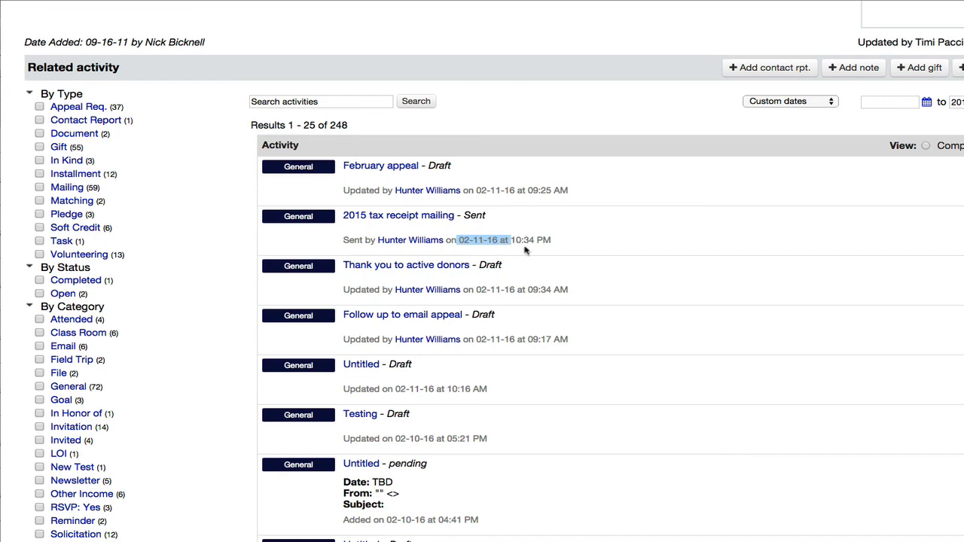
{"action": "scroll", "coordinate": [432, 252], "scroll_direction": "up", "scroll_amount": 15}
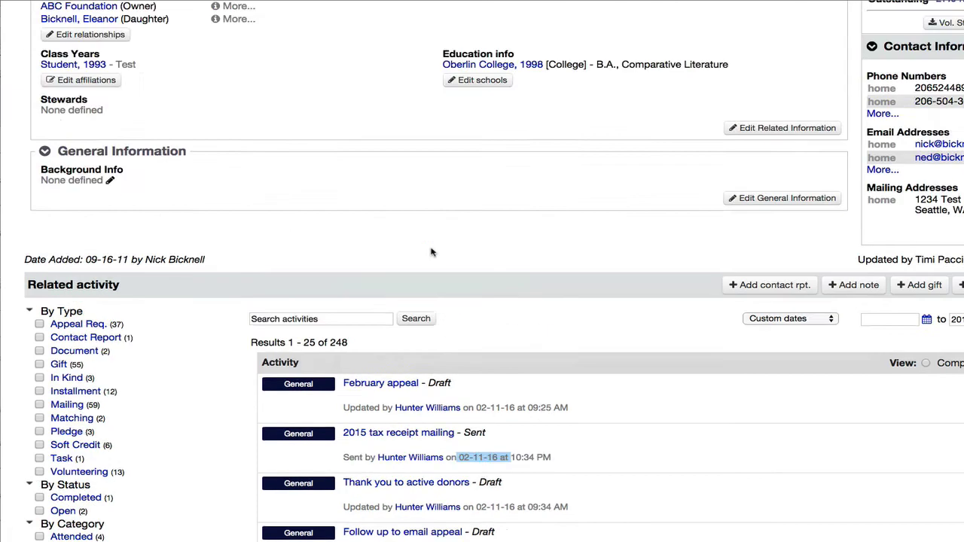
{"action": "scroll", "coordinate": [432, 252], "scroll_direction": "up", "scroll_amount": 2}
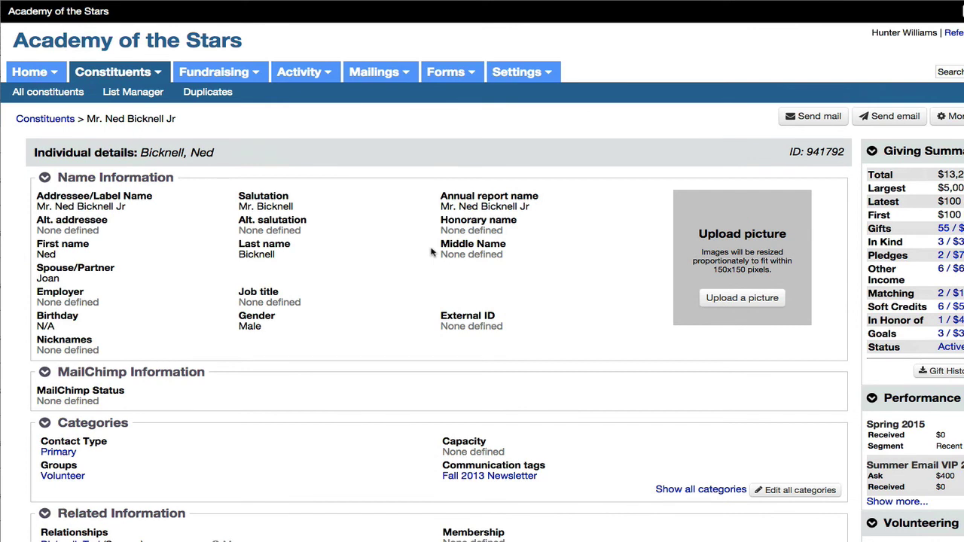